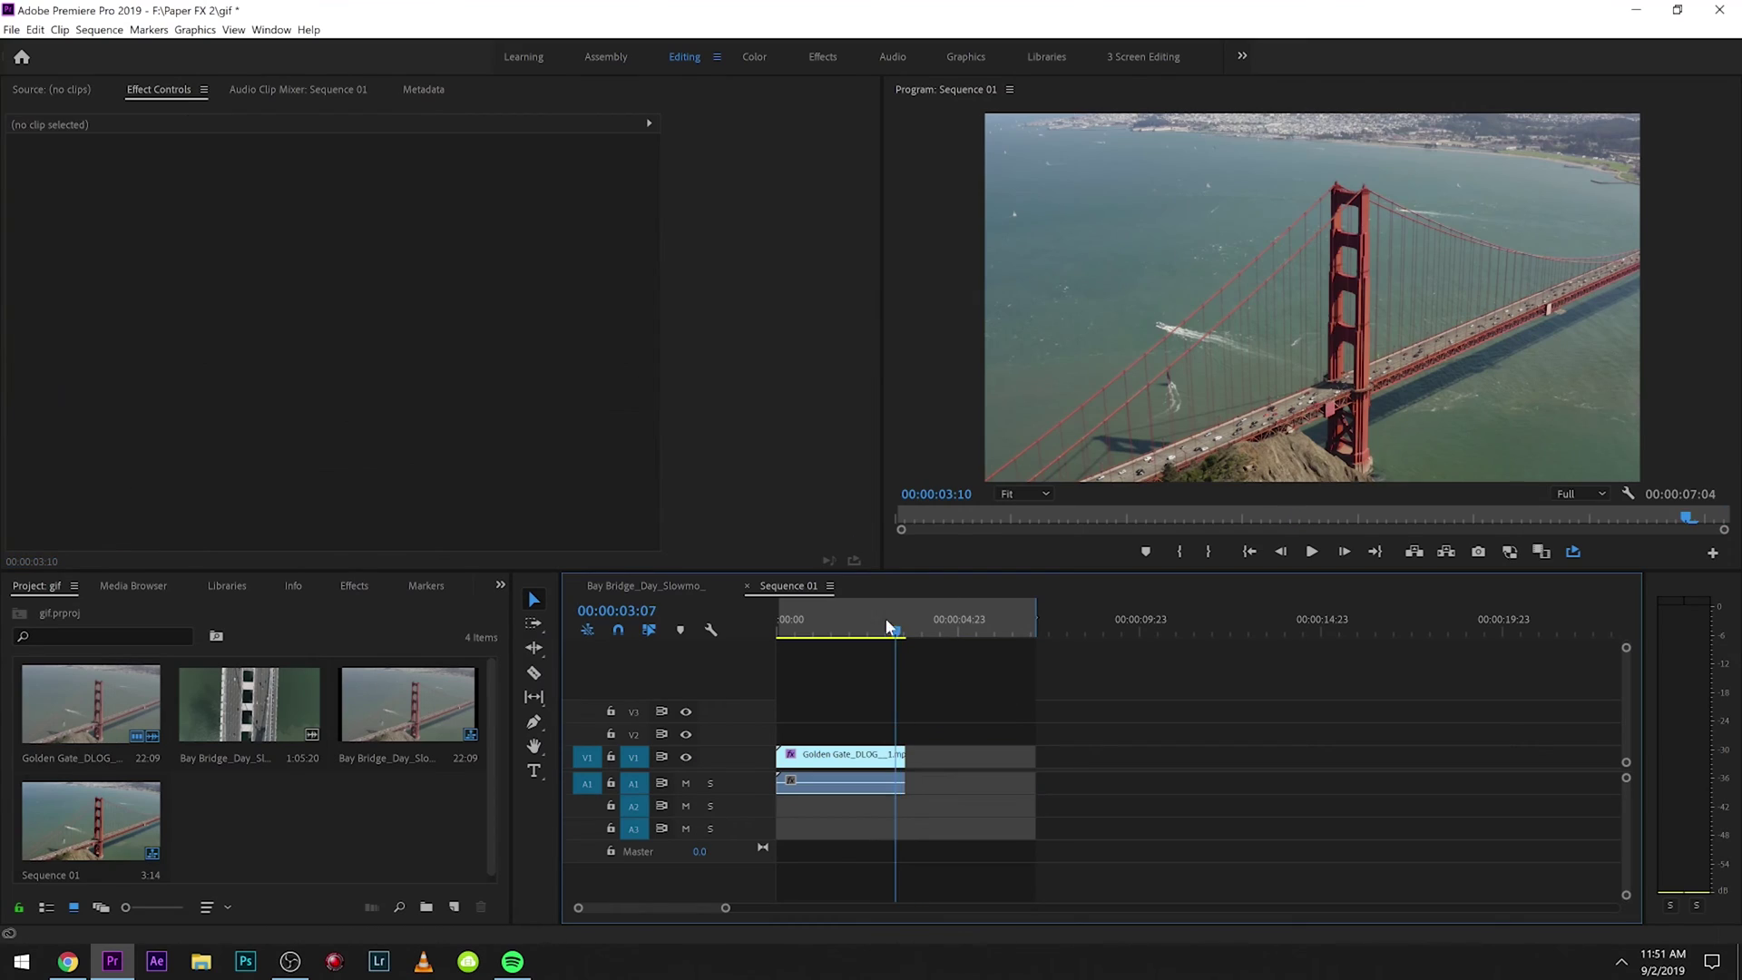
- Select the Golden Gate clip and play Sequence 01 from the start
{"action": "left_click_drag", "start_coordinate": [889, 626], "coordinate": [731, 678]}
{"action": "key", "text": "ctrl+a"}
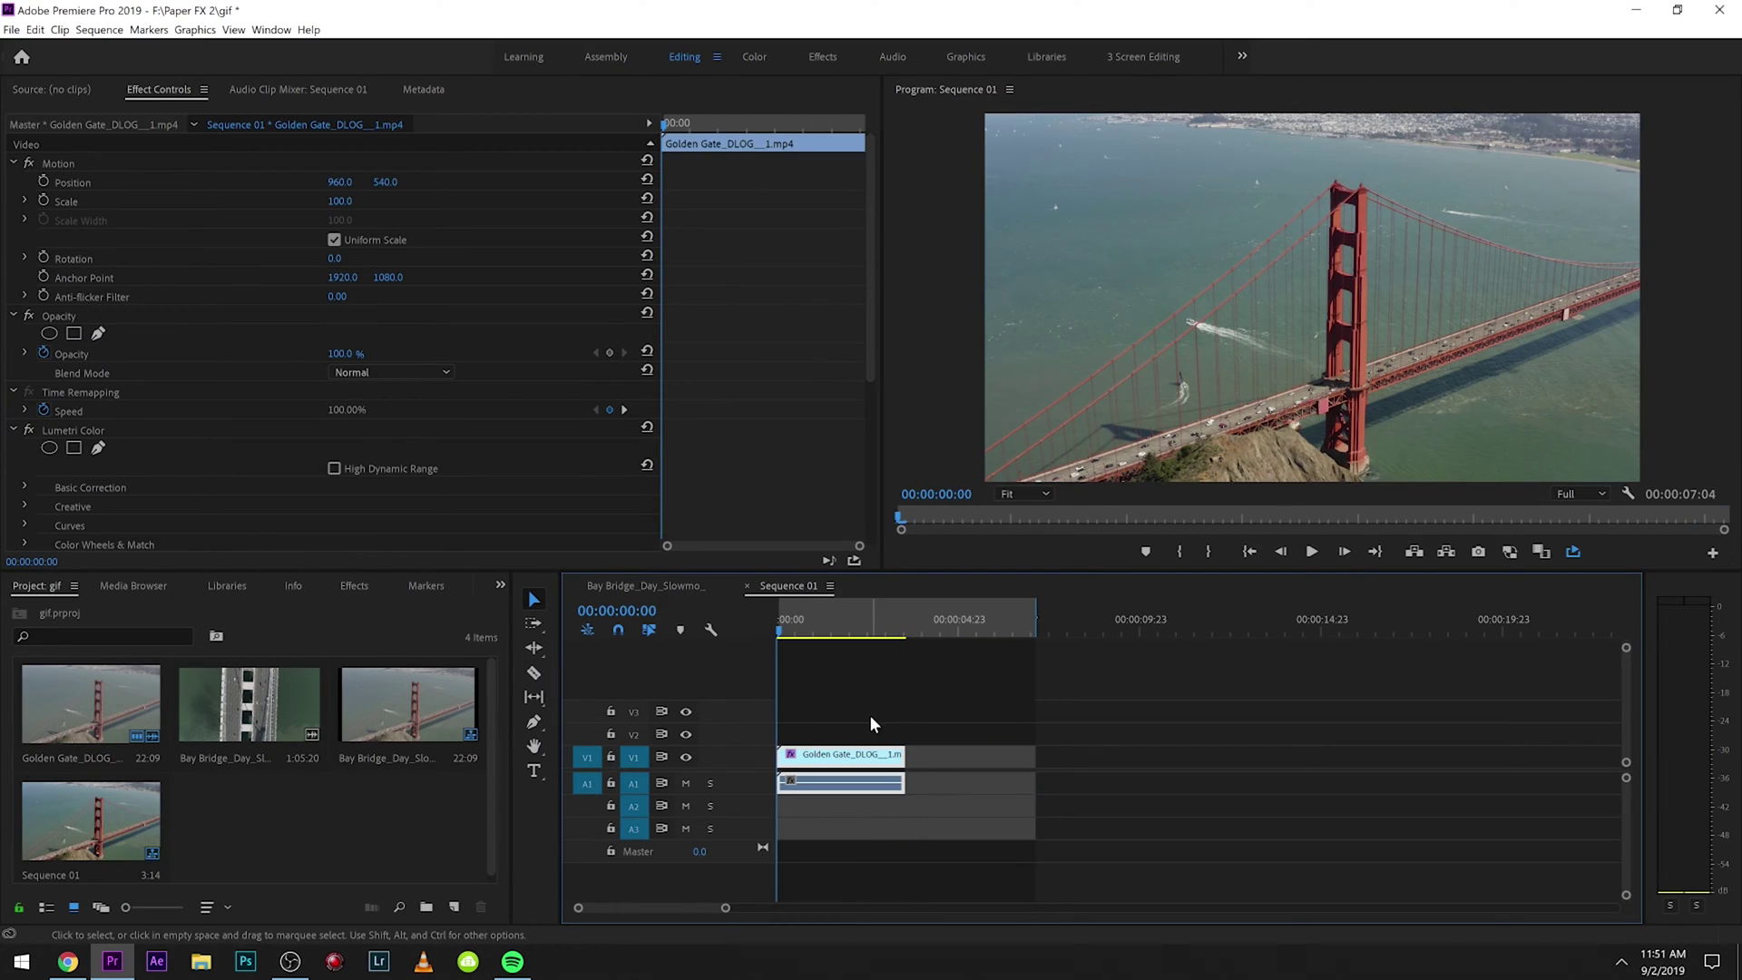
{"action": "key", "text": "space"}
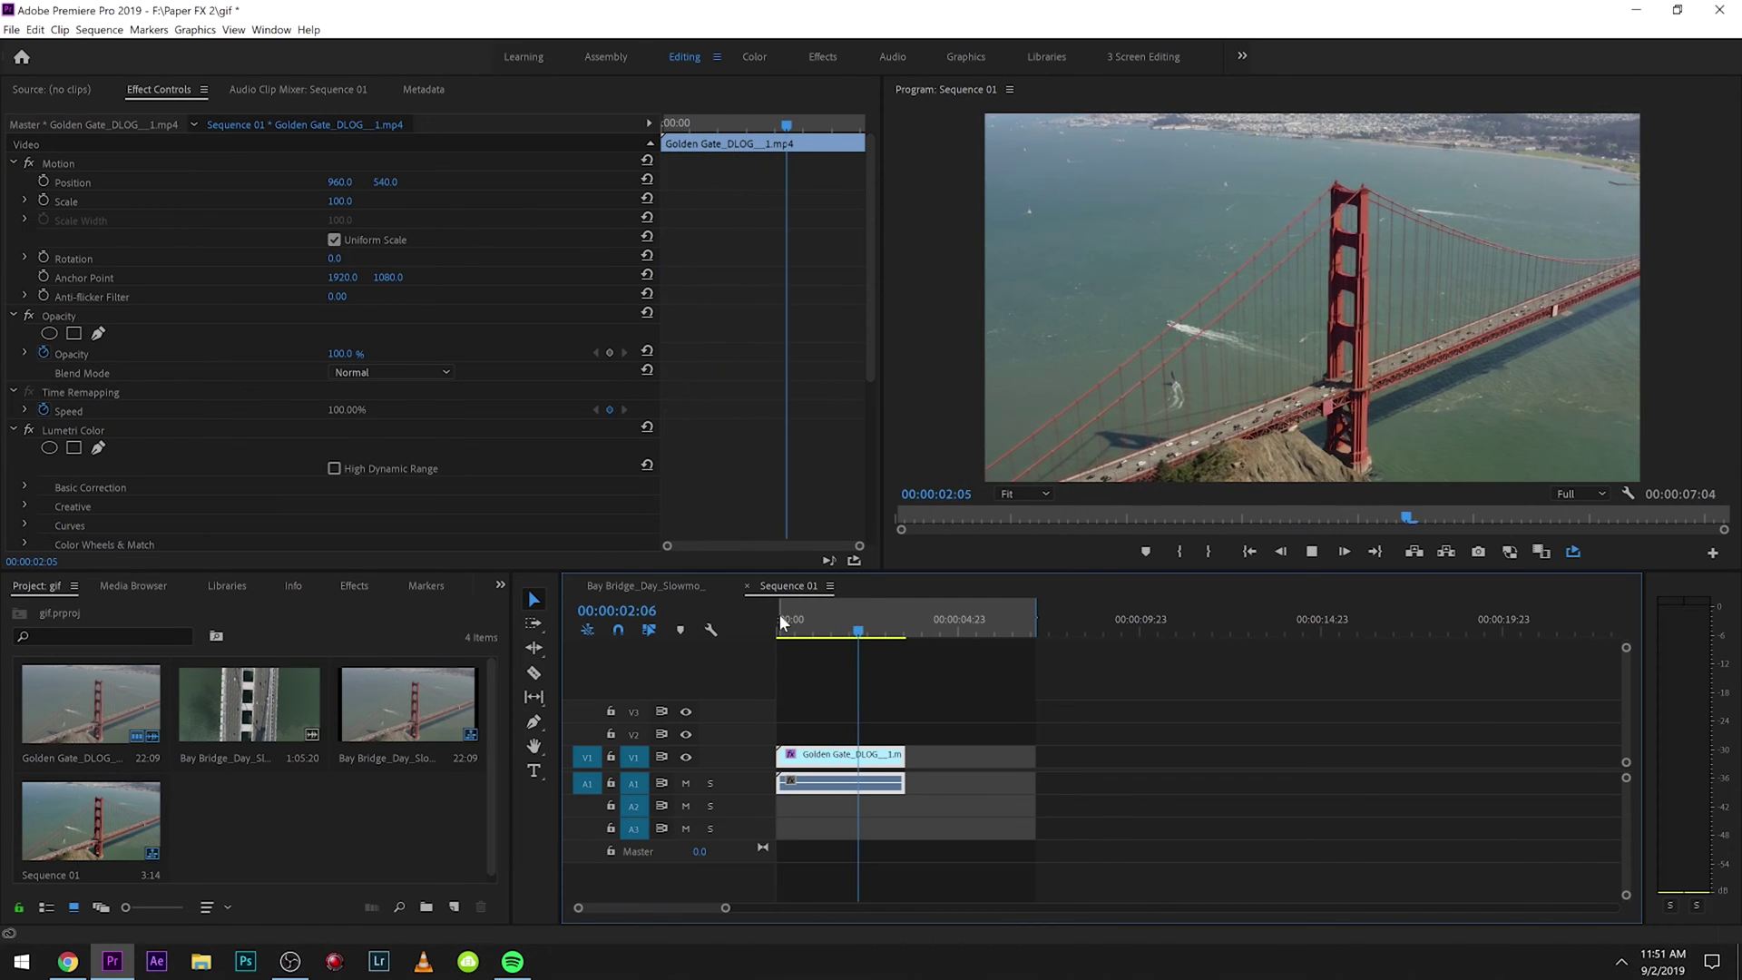
{"action": "left_click", "coordinate": [780, 618]}
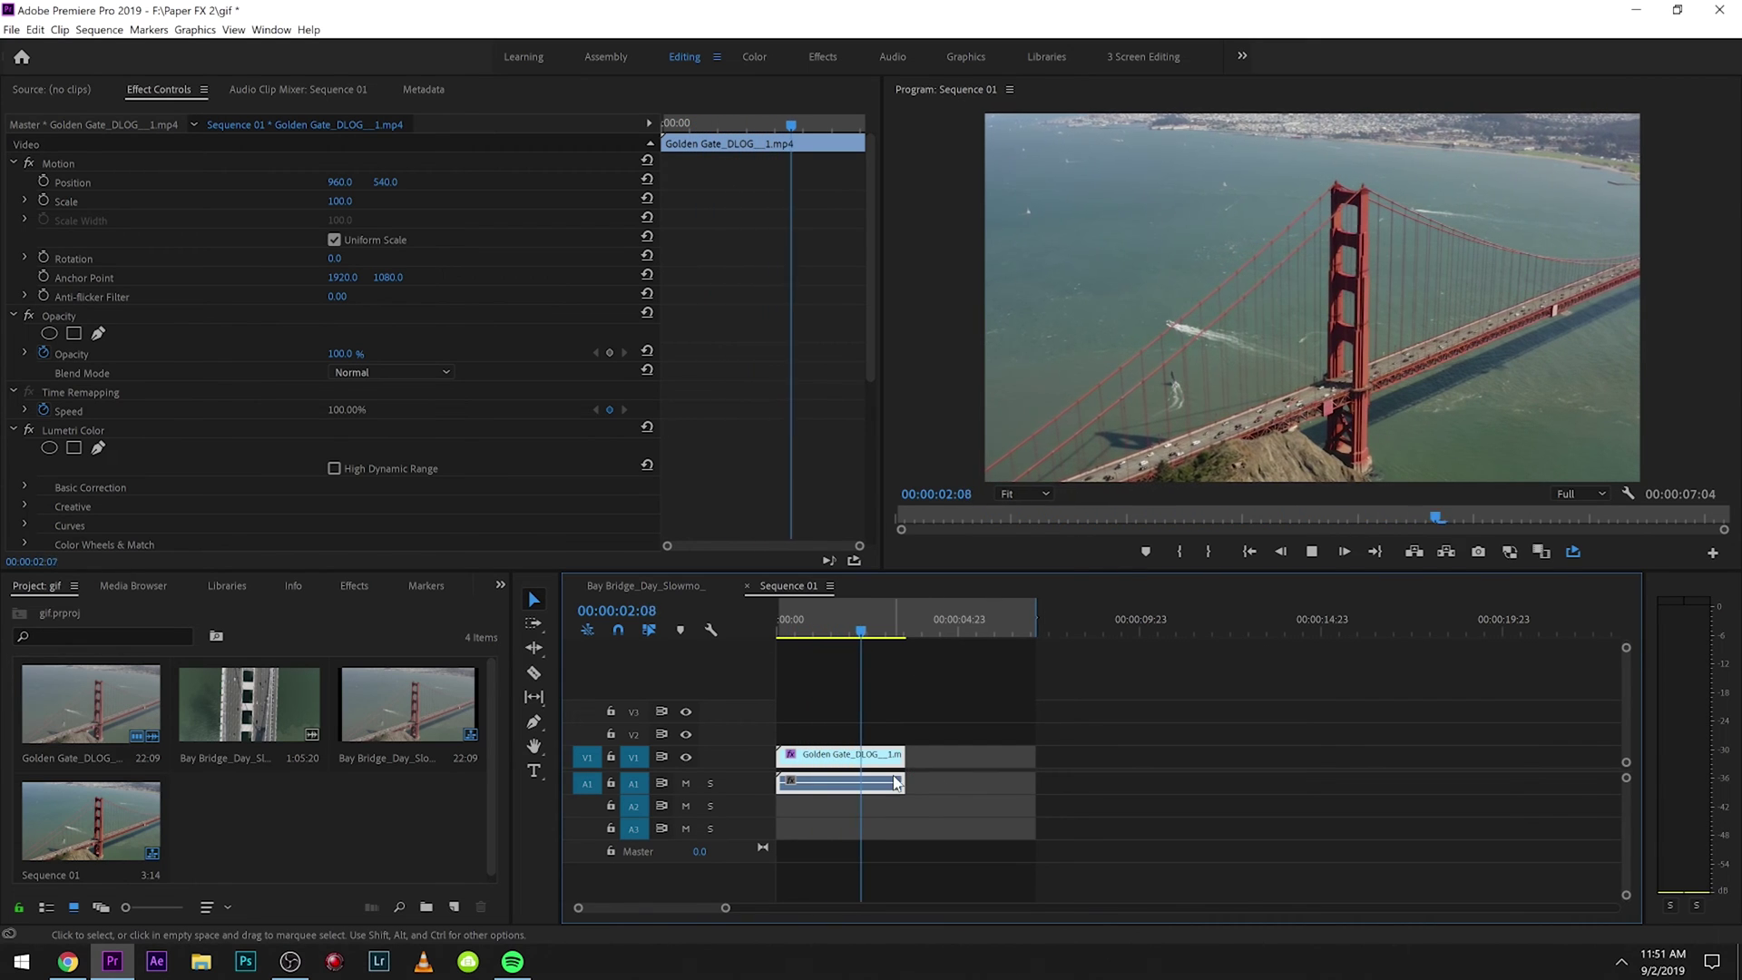
- Duplicate the Golden Gate clip after the first and set the copy to Reverse Speed
{"action": "left_click_drag", "start_coordinate": [840, 781], "coordinate": [969, 769]}
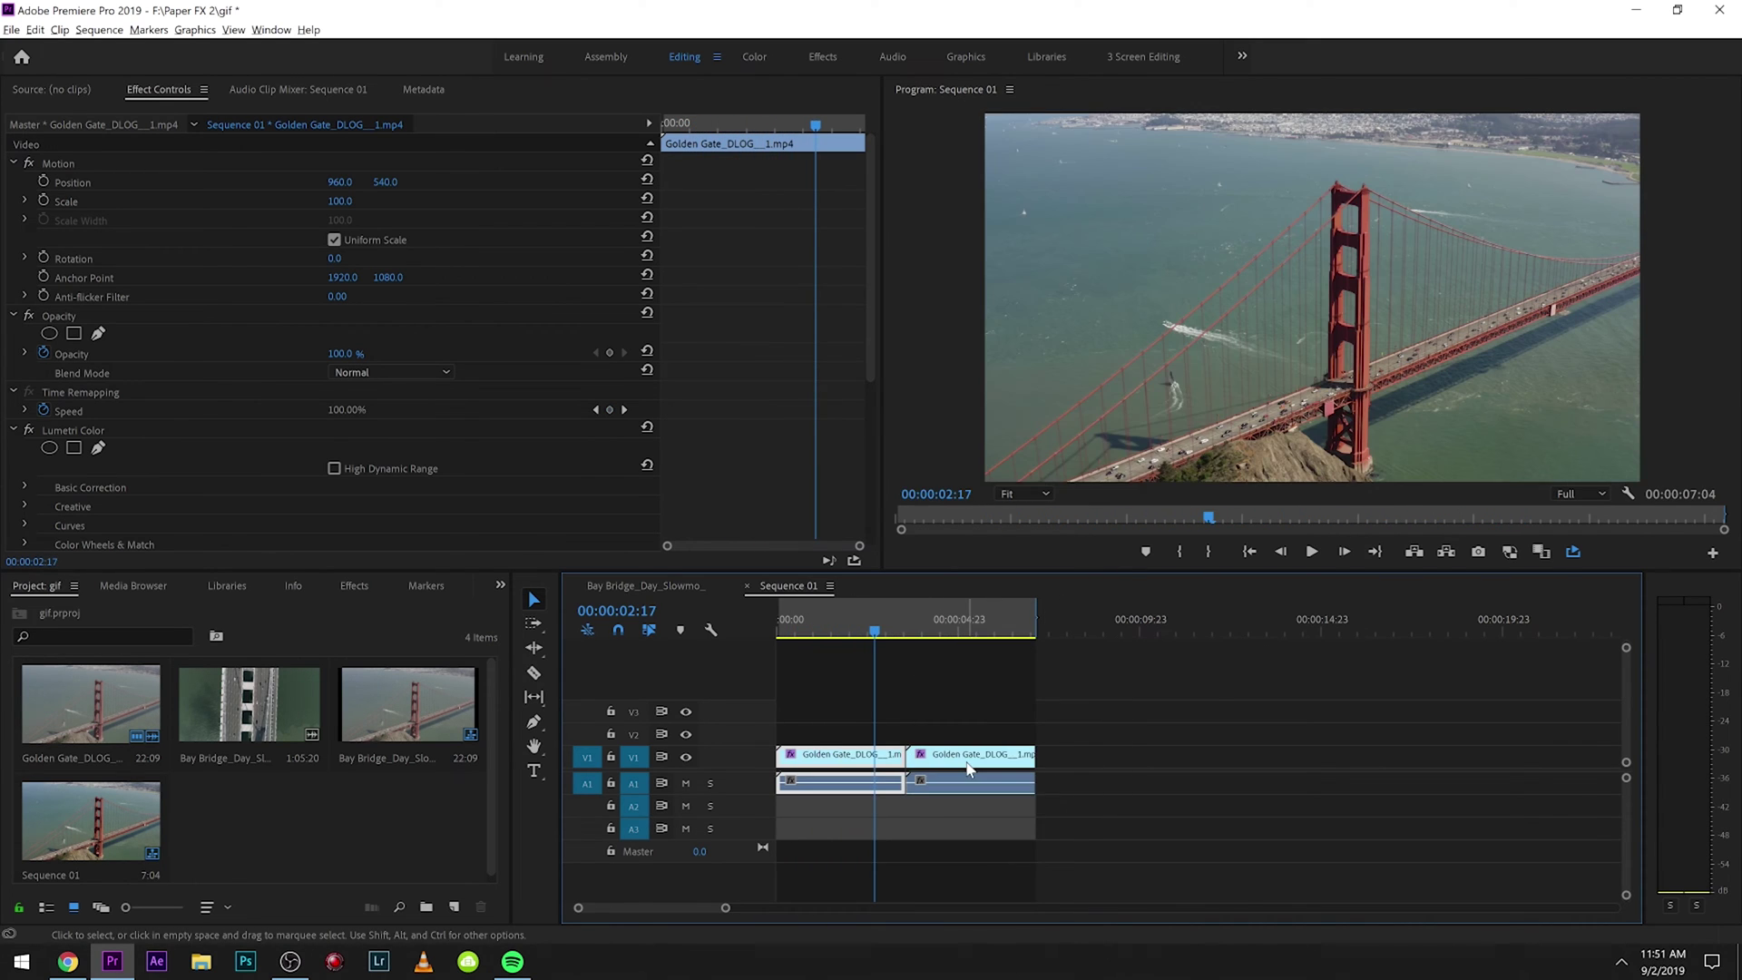
{"action": "right_click", "coordinate": [969, 770]}
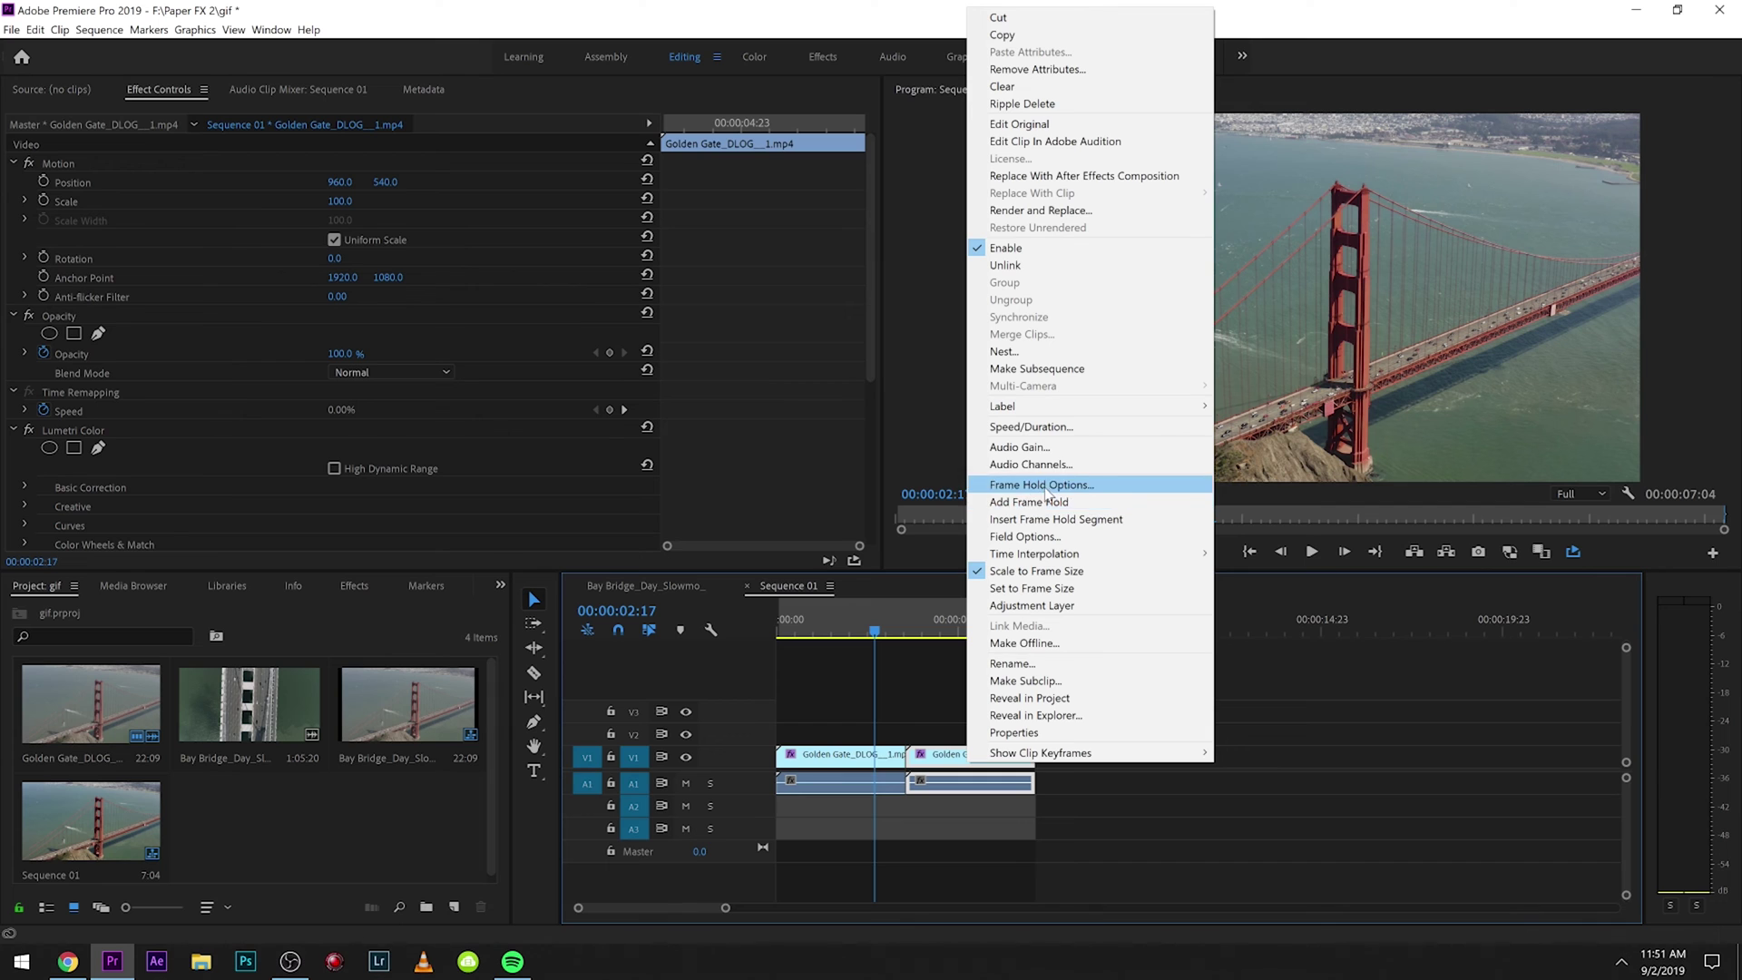
{"action": "left_click", "coordinate": [1060, 430]}
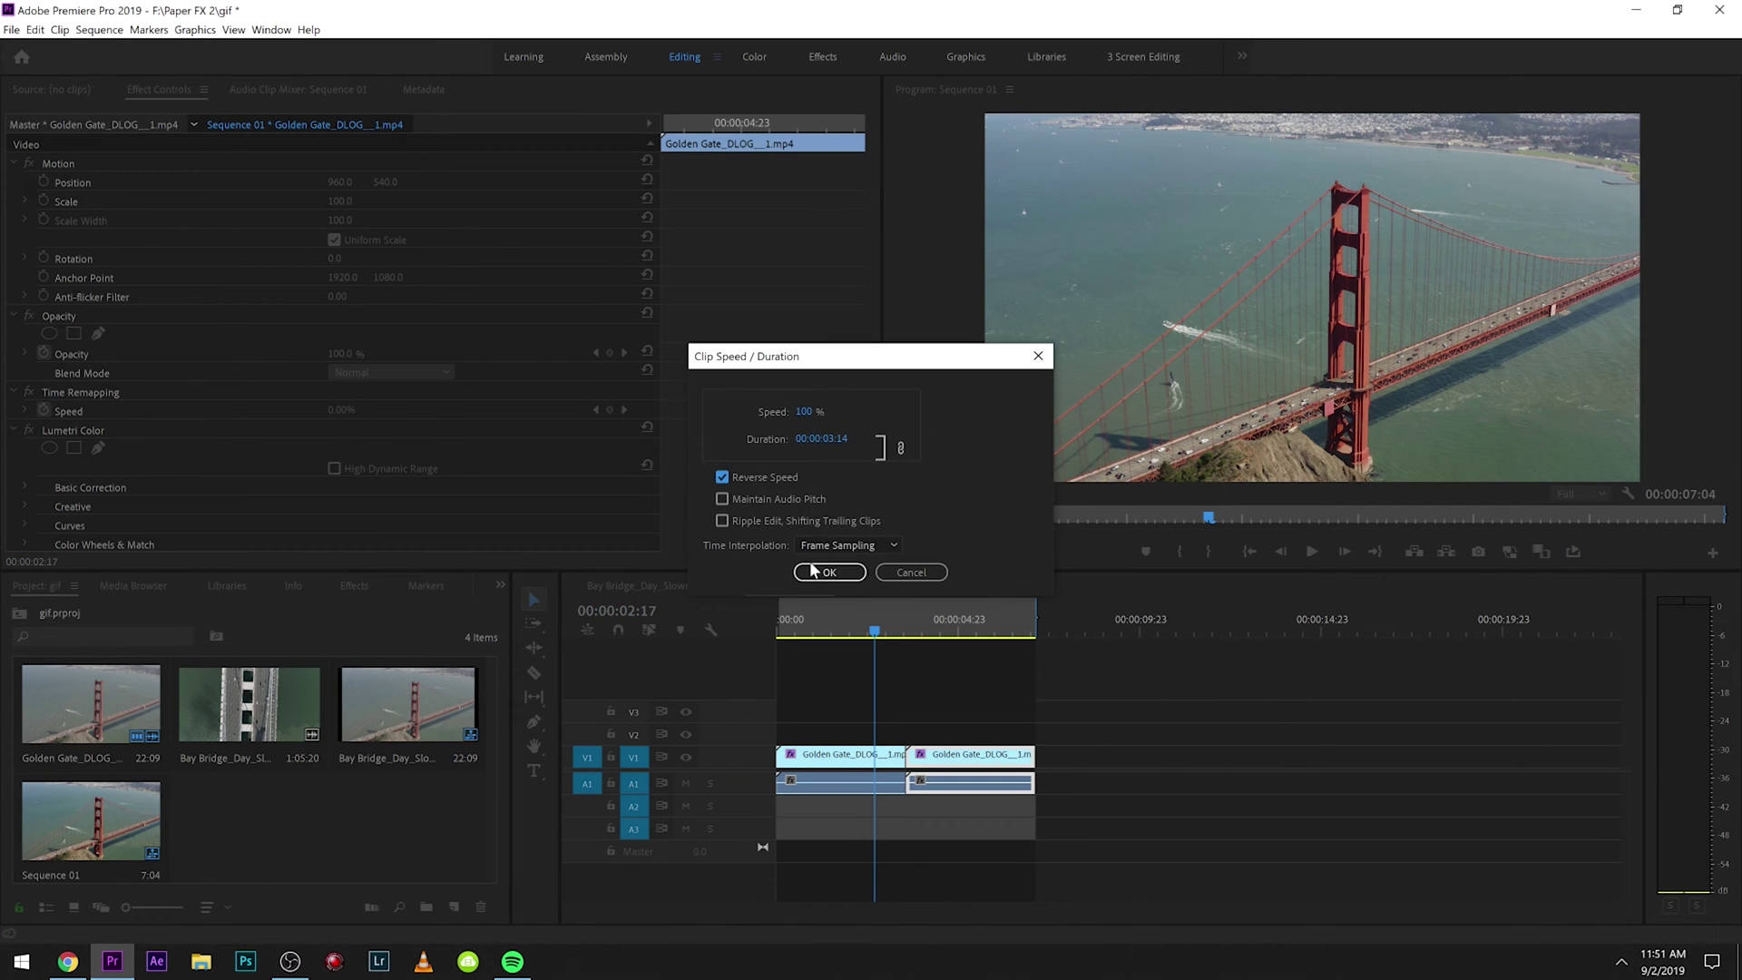
{"action": "left_click", "coordinate": [829, 573]}
- Play across the join to check the forward-then-backward 00:00:07:04 loop
{"action": "left_click", "coordinate": [884, 617]}
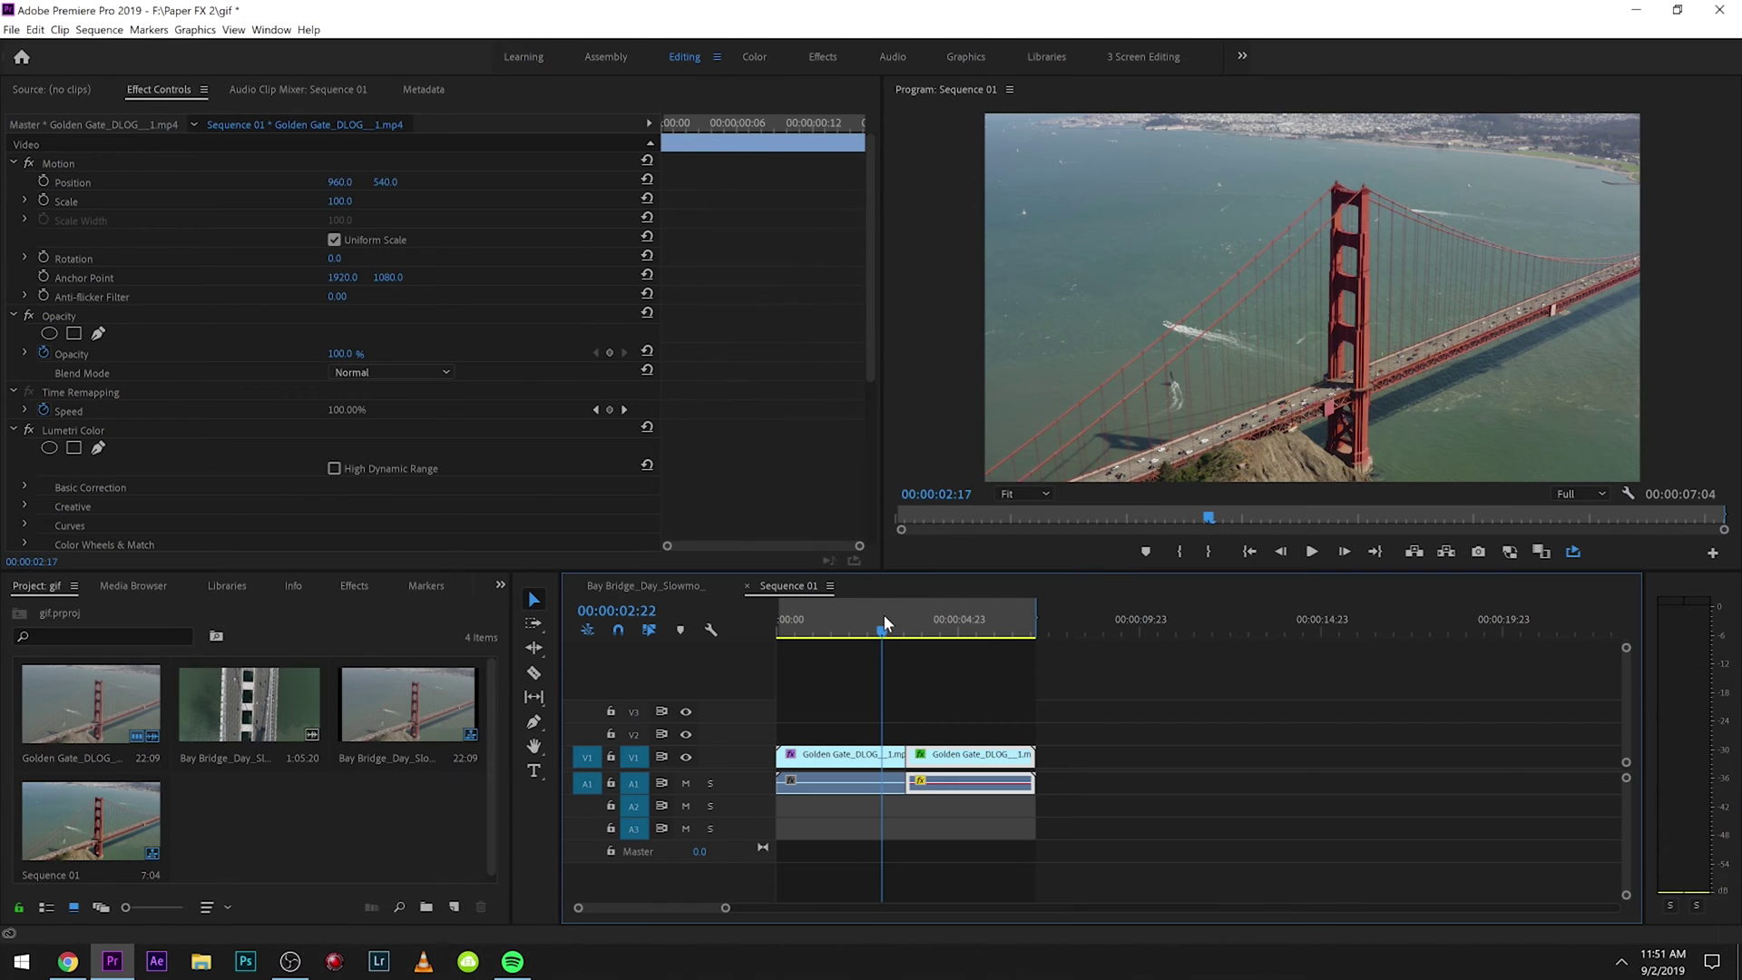
{"action": "key", "text": "space"}
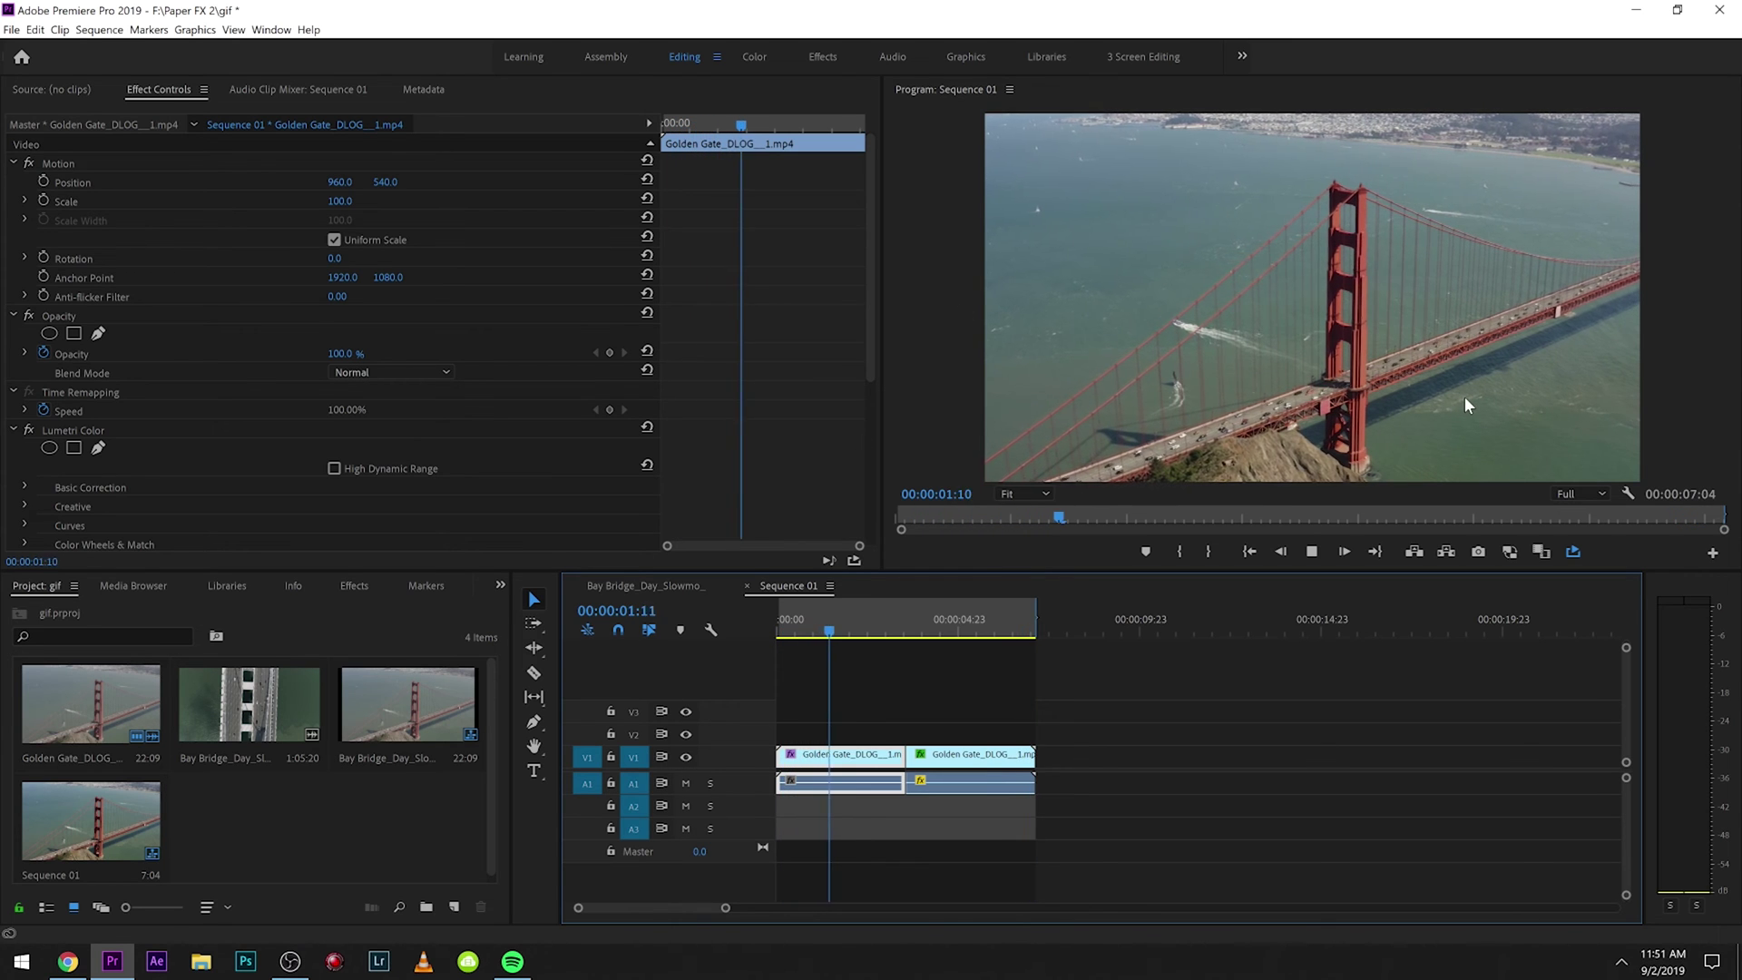
{"action": "left_click", "coordinate": [1222, 715]}
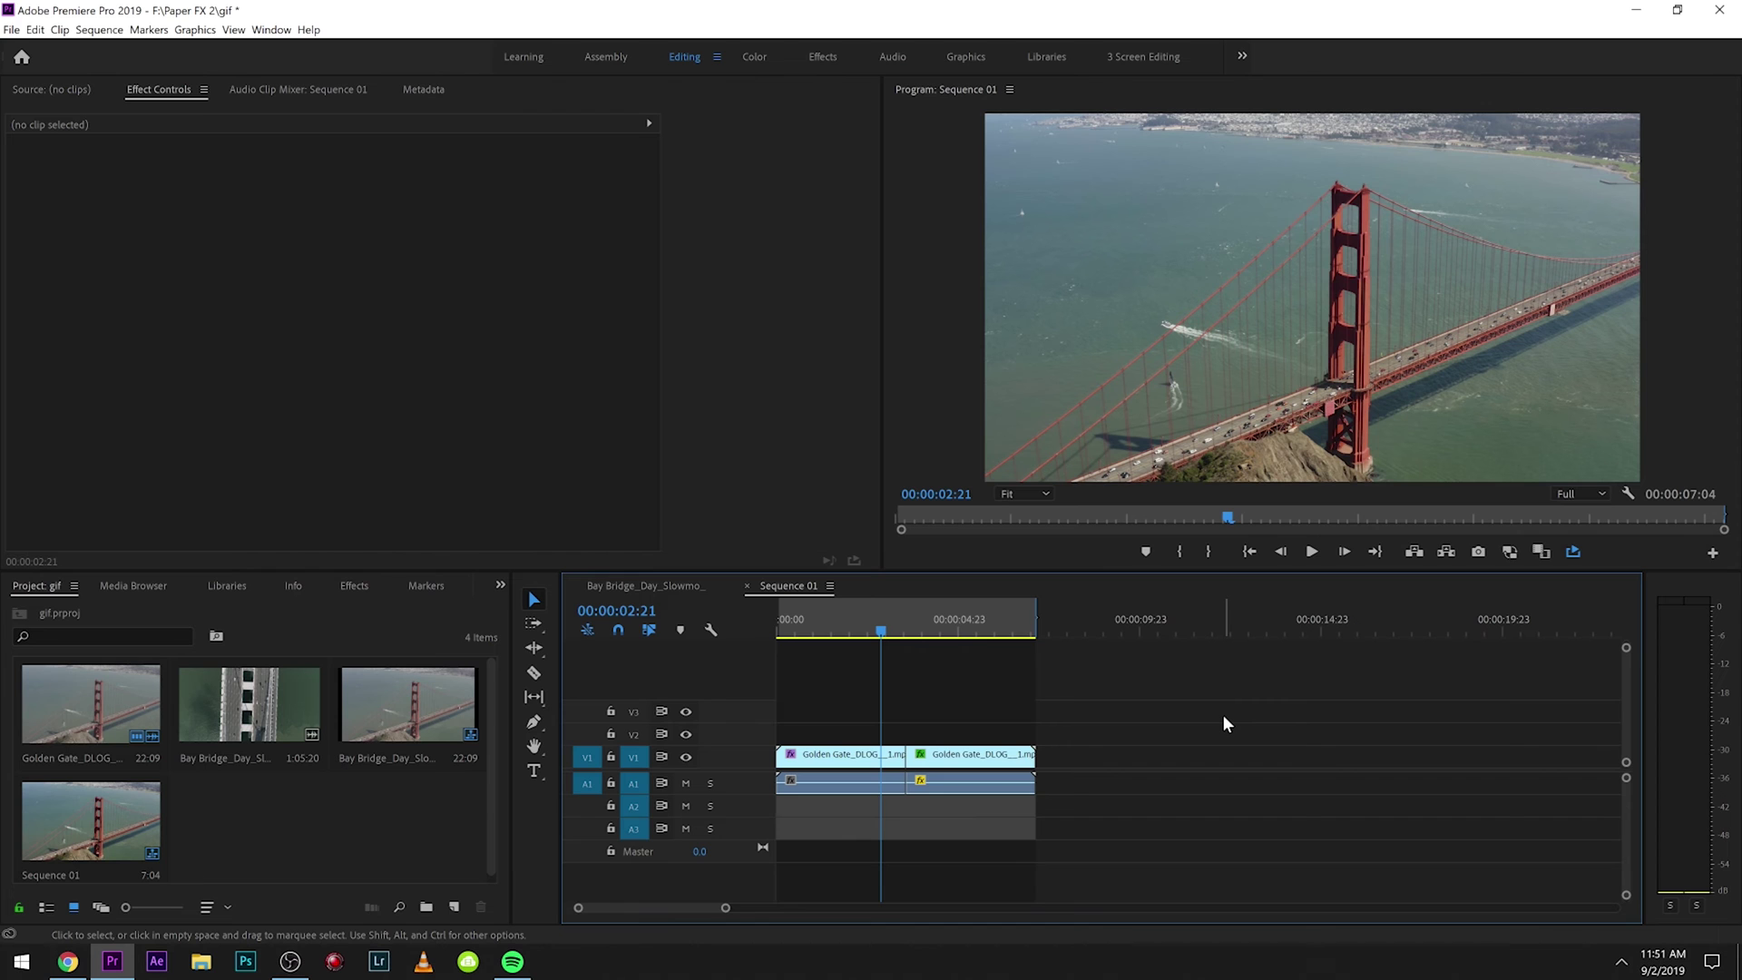
- Open Export Settings for Sequence 01 and keep Animated GIF as the format
{"action": "key", "text": "ctrl+m"}
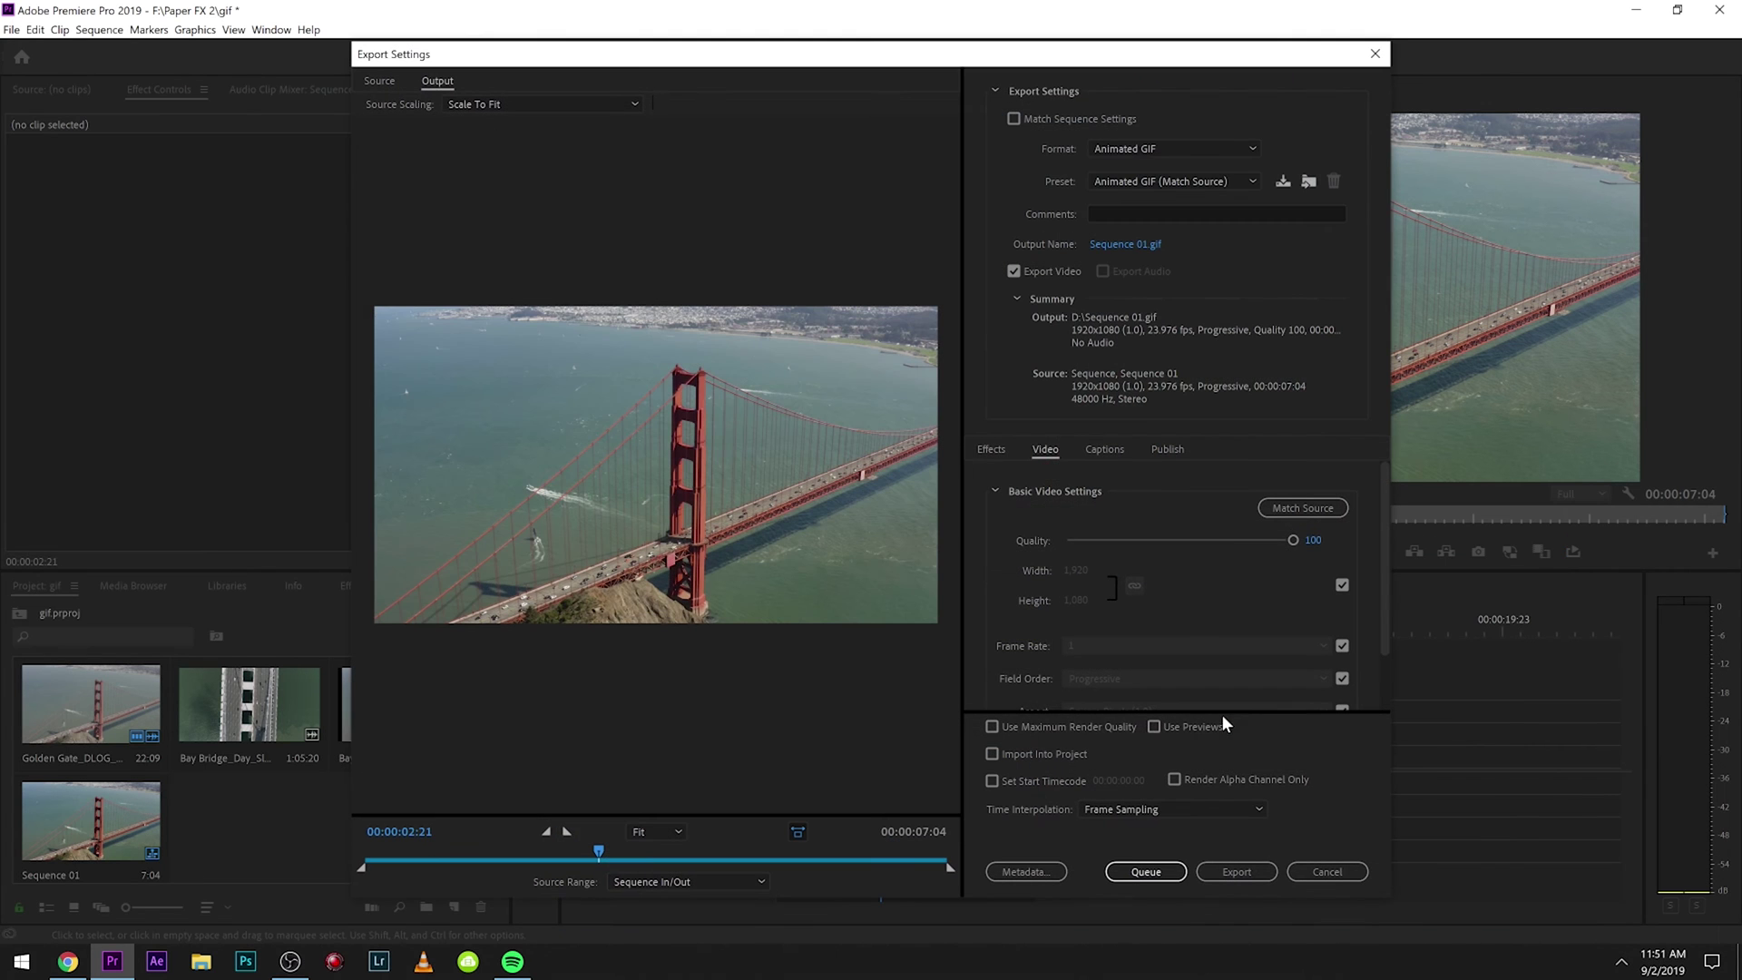
{"action": "left_click", "coordinate": [1169, 147]}
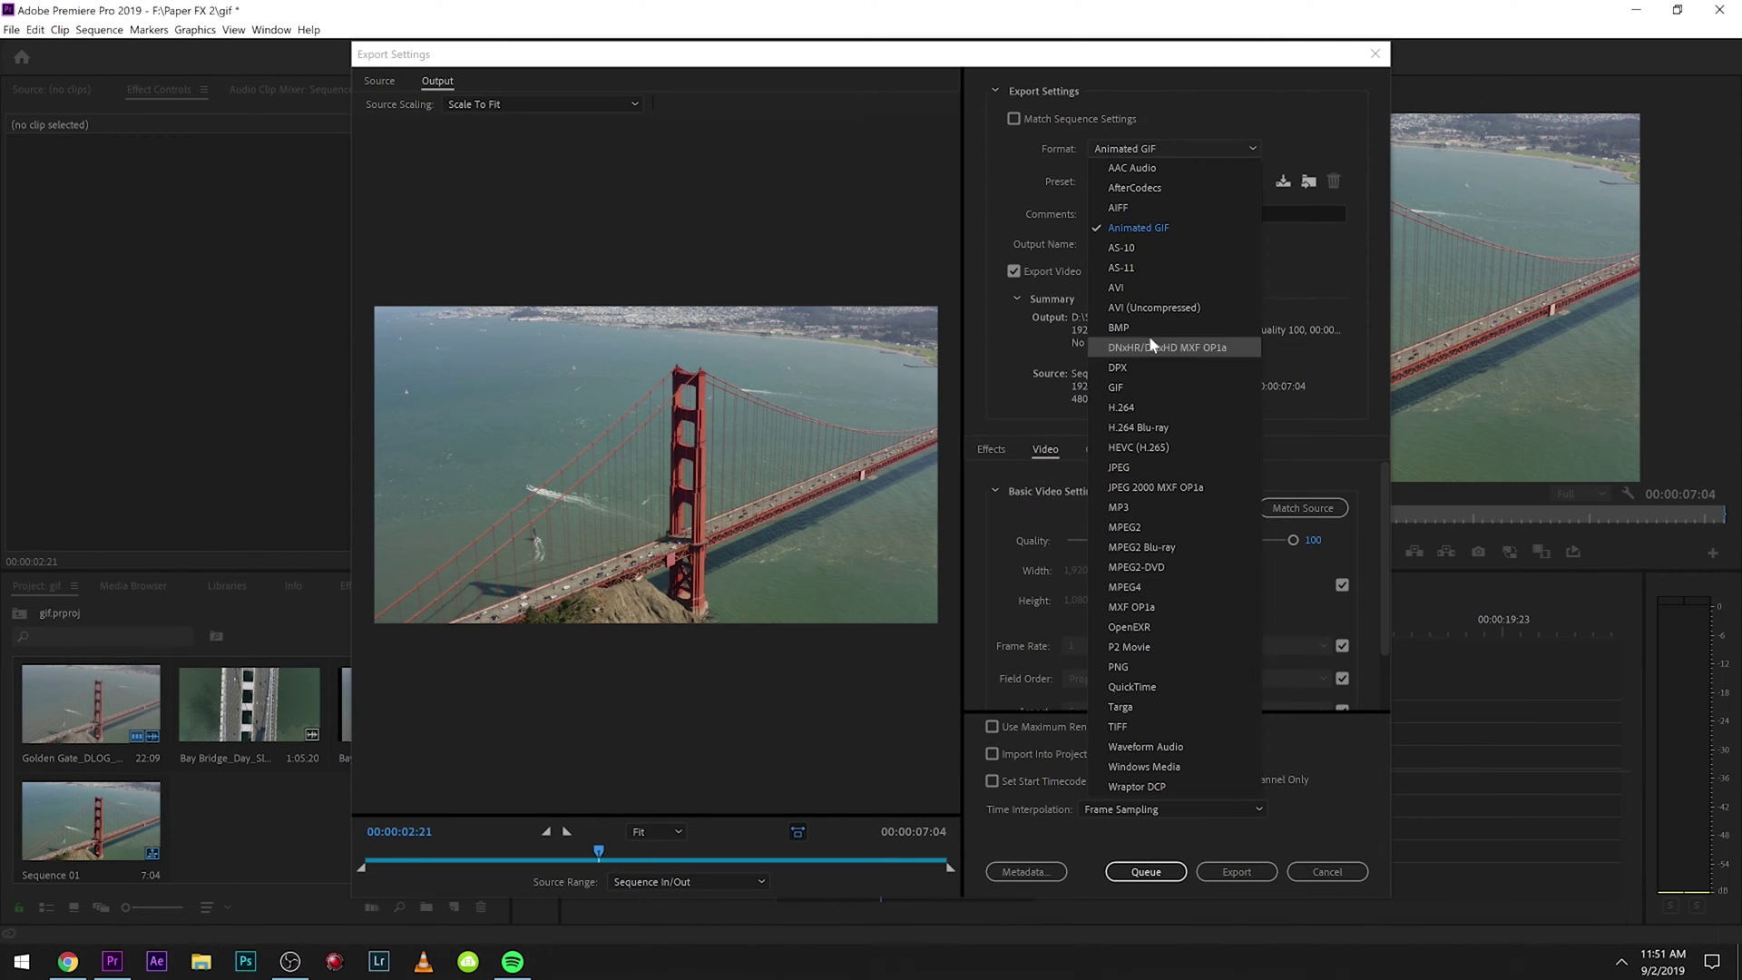
{"action": "left_click", "coordinate": [1147, 228]}
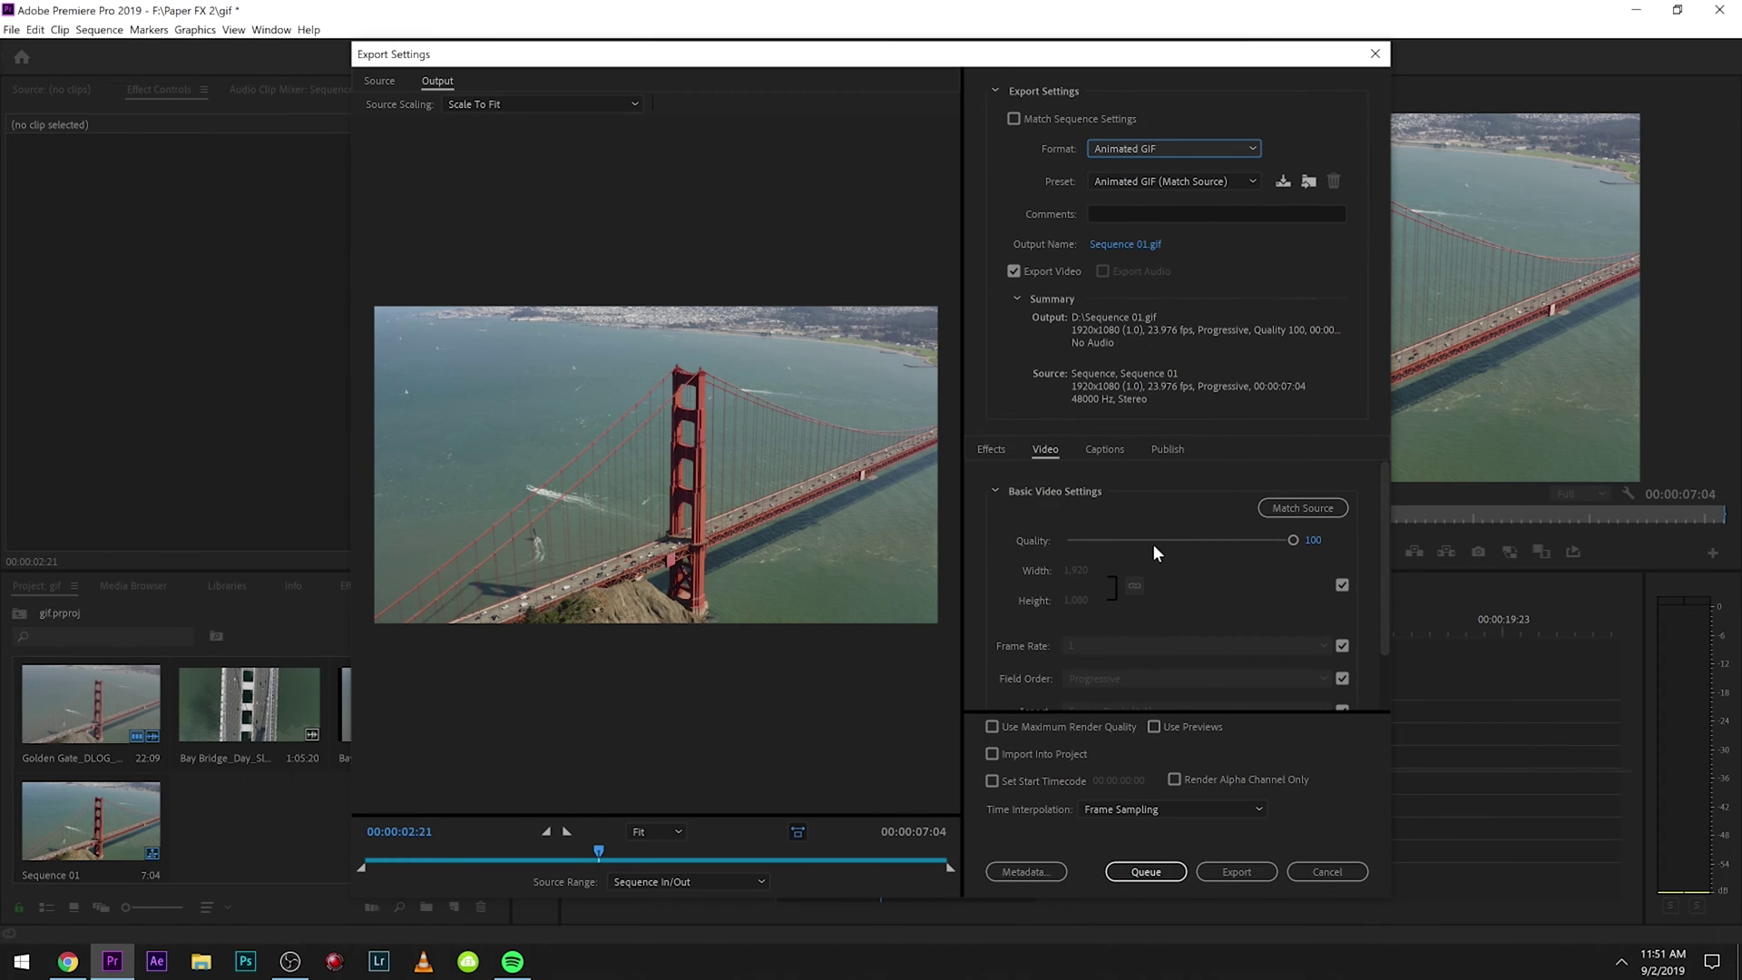
{"action": "scroll", "coordinate": [1148, 546], "scroll_direction": "down", "scroll_amount": 2}
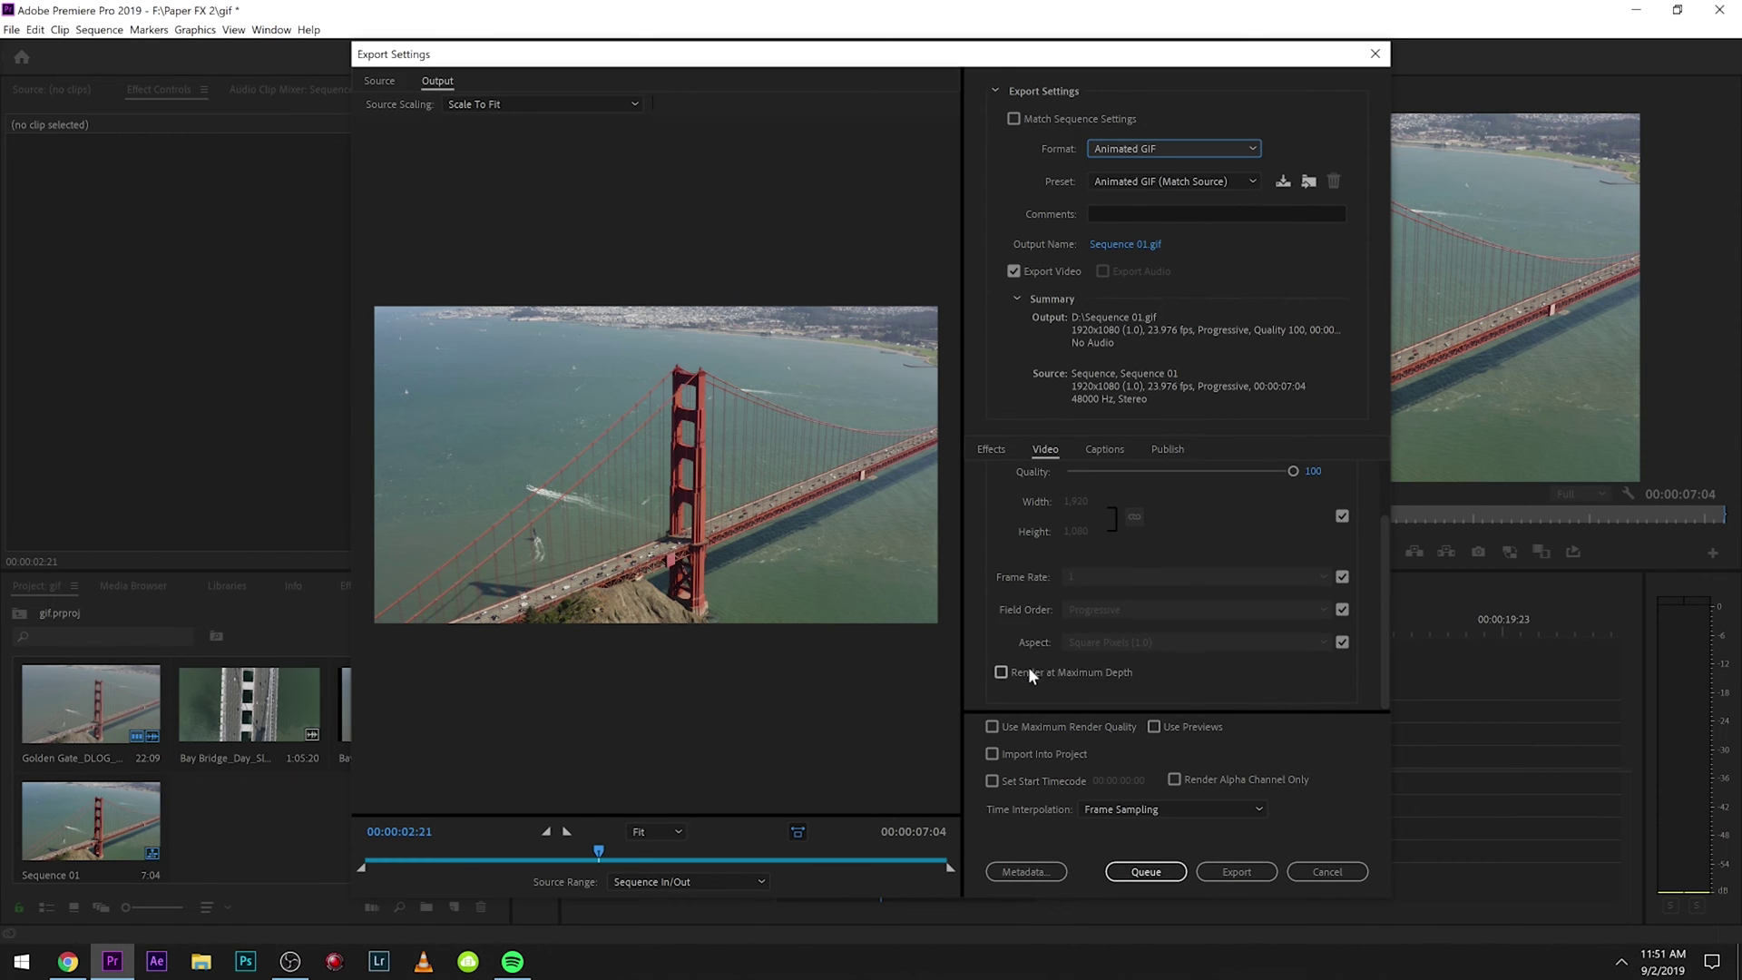
{"action": "scroll", "coordinate": [1067, 608], "scroll_direction": "up", "scroll_amount": 2}
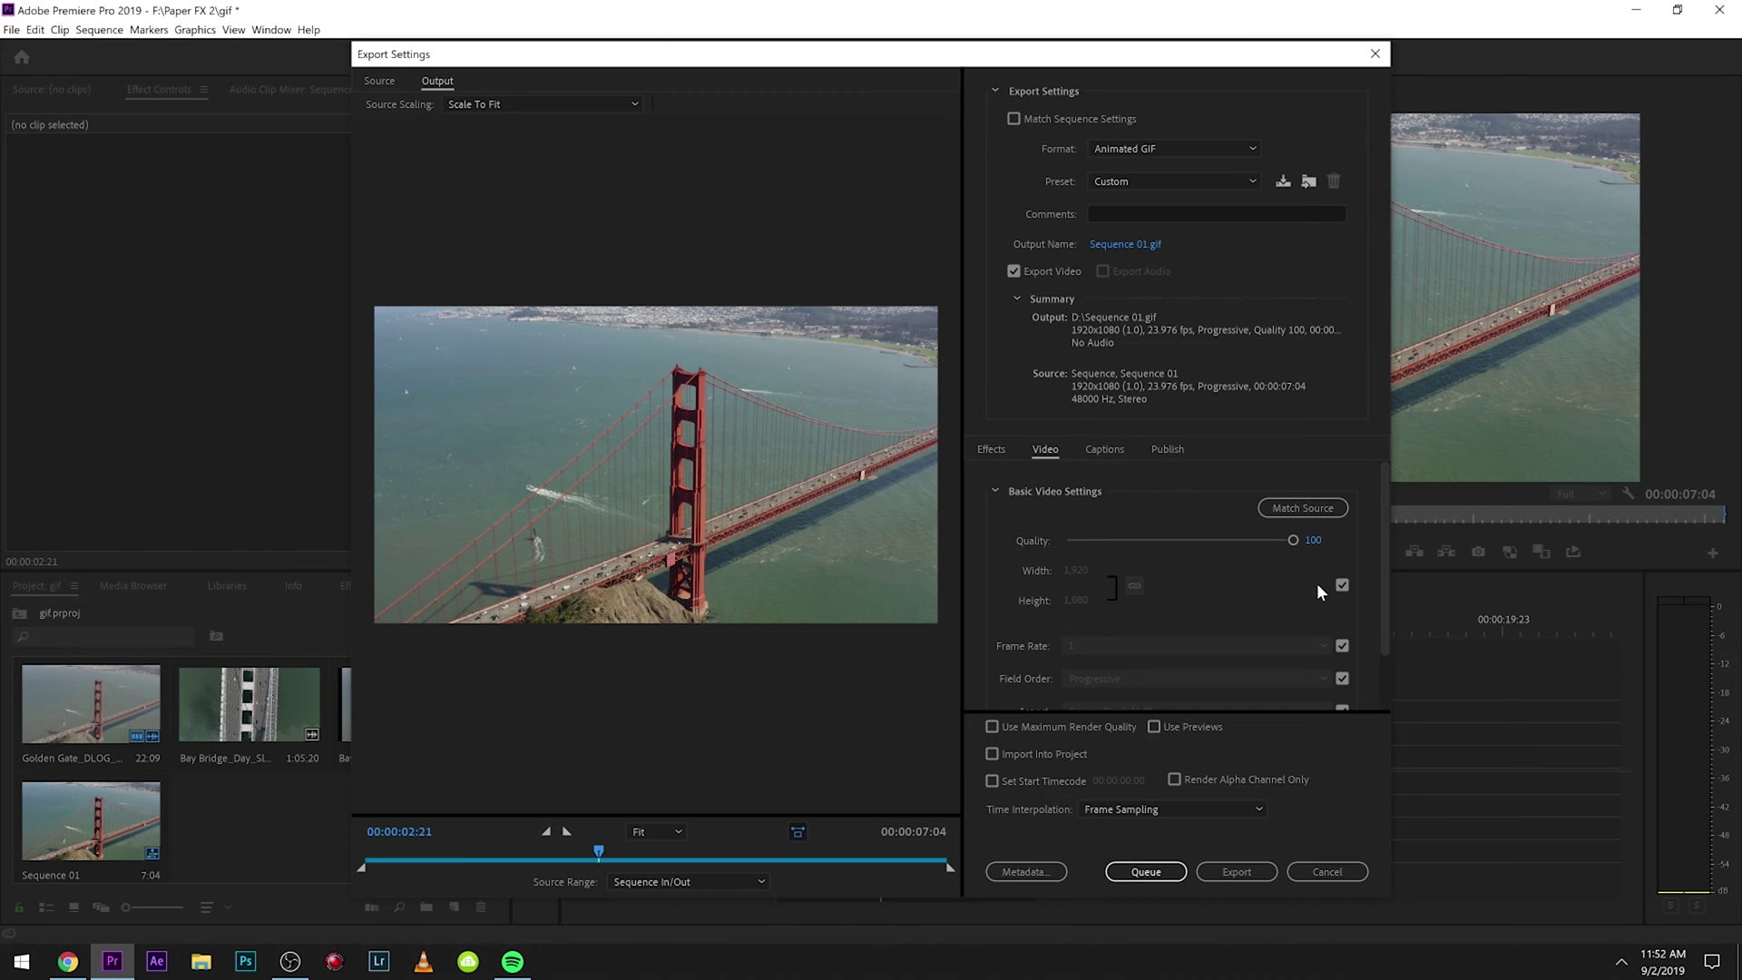
- Set the output width to 800 (800x450), then choose the GIF's file name and location
{"action": "left_click", "coordinate": [1339, 586]}
{"action": "type", "text": "800"}
{"action": "key", "text": "Return"}
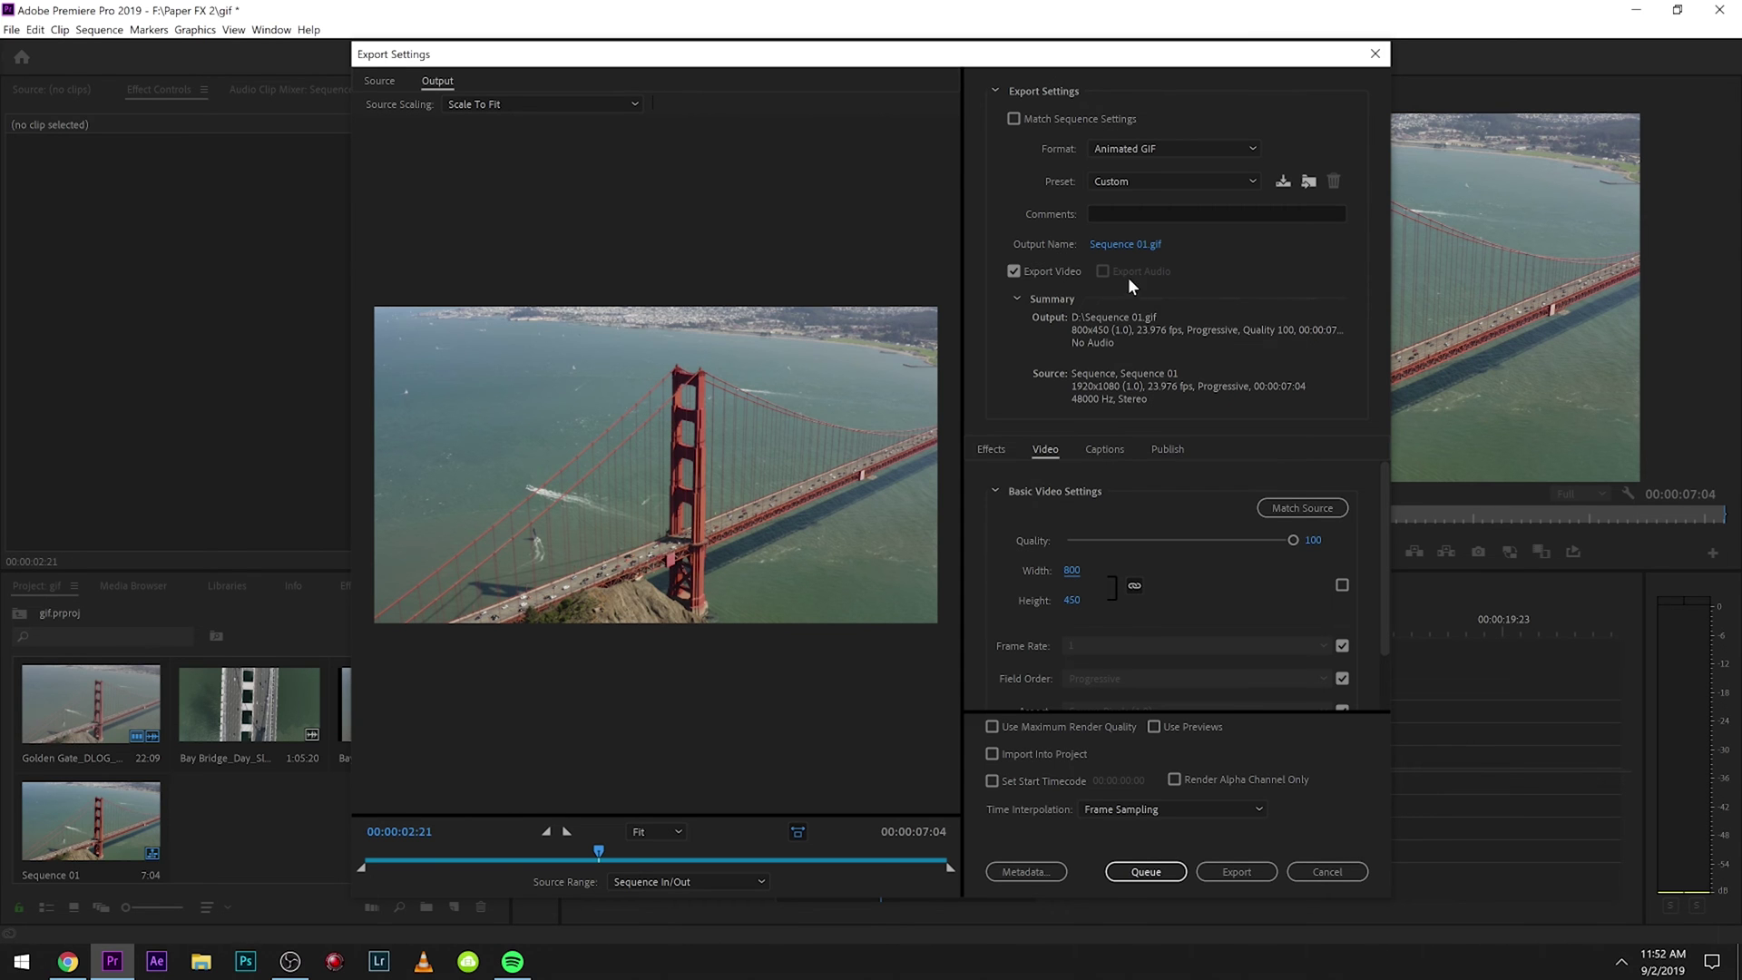
{"action": "left_click", "coordinate": [1110, 245]}
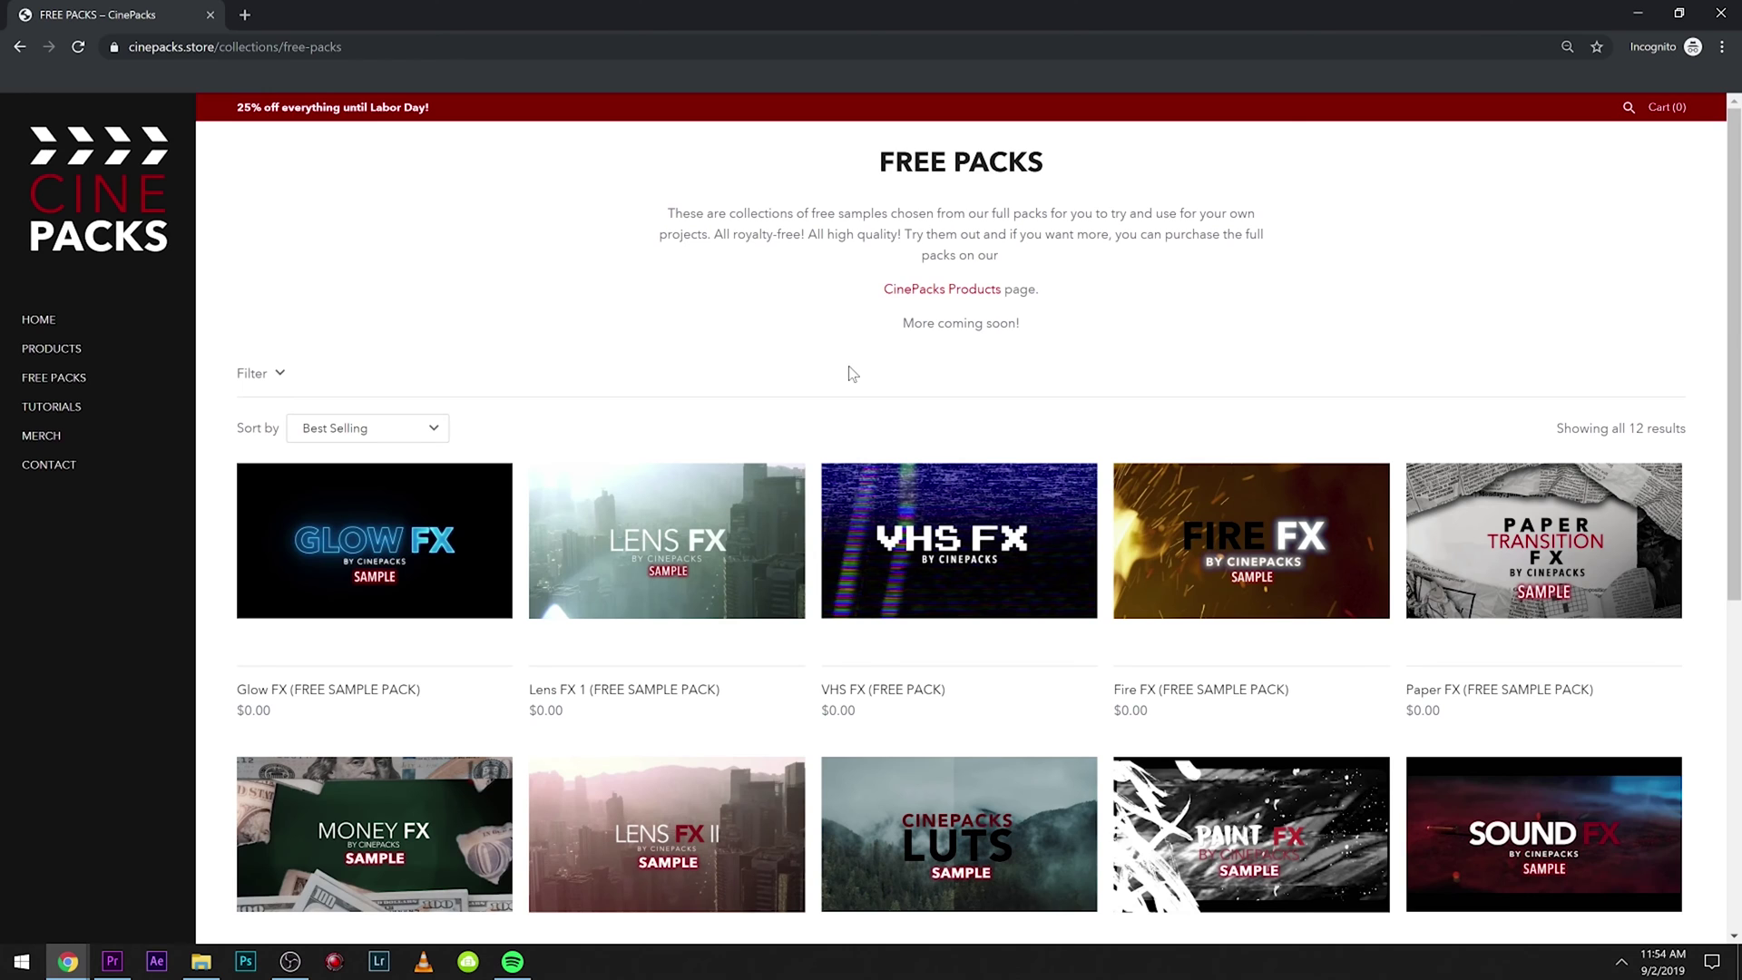
- Scroll the CinePacks free packs page down to the Paper FX 2 sample pack
{"action": "scroll", "coordinate": [853, 374], "scroll_direction": "down", "scroll_amount": 1}
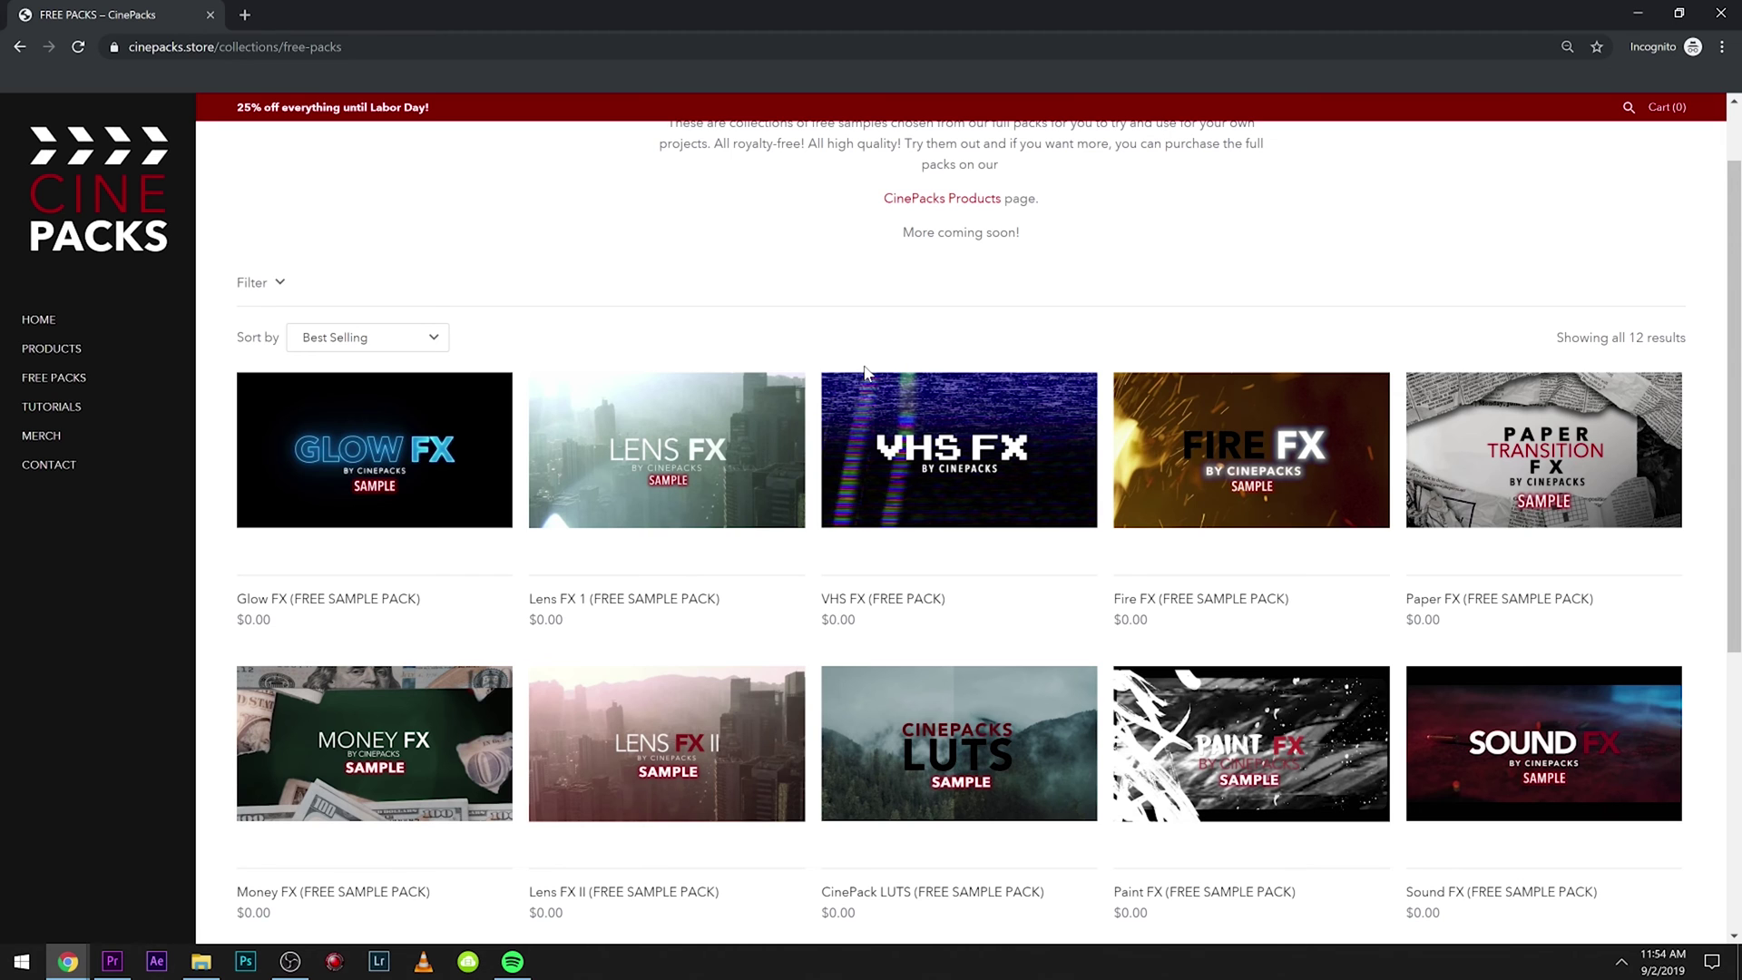
{"action": "scroll", "coordinate": [1684, 572], "scroll_direction": "down", "scroll_amount": 1}
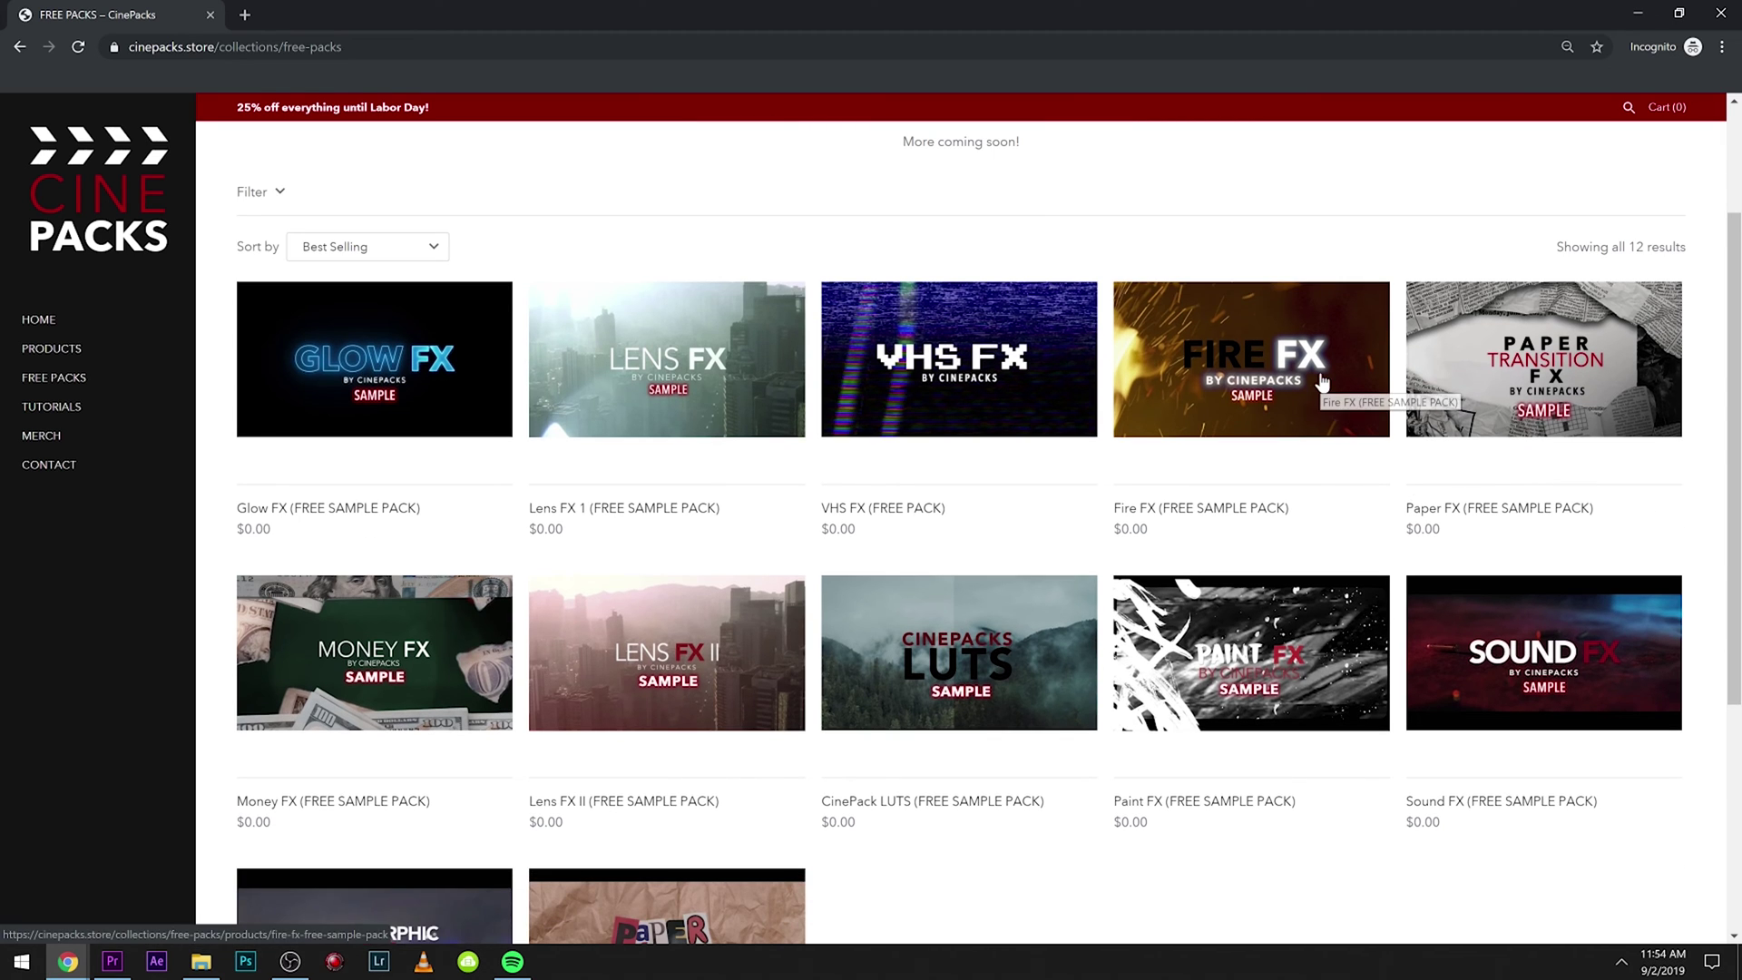
{"action": "scroll", "coordinate": [1652, 375], "scroll_direction": "down", "scroll_amount": 2}
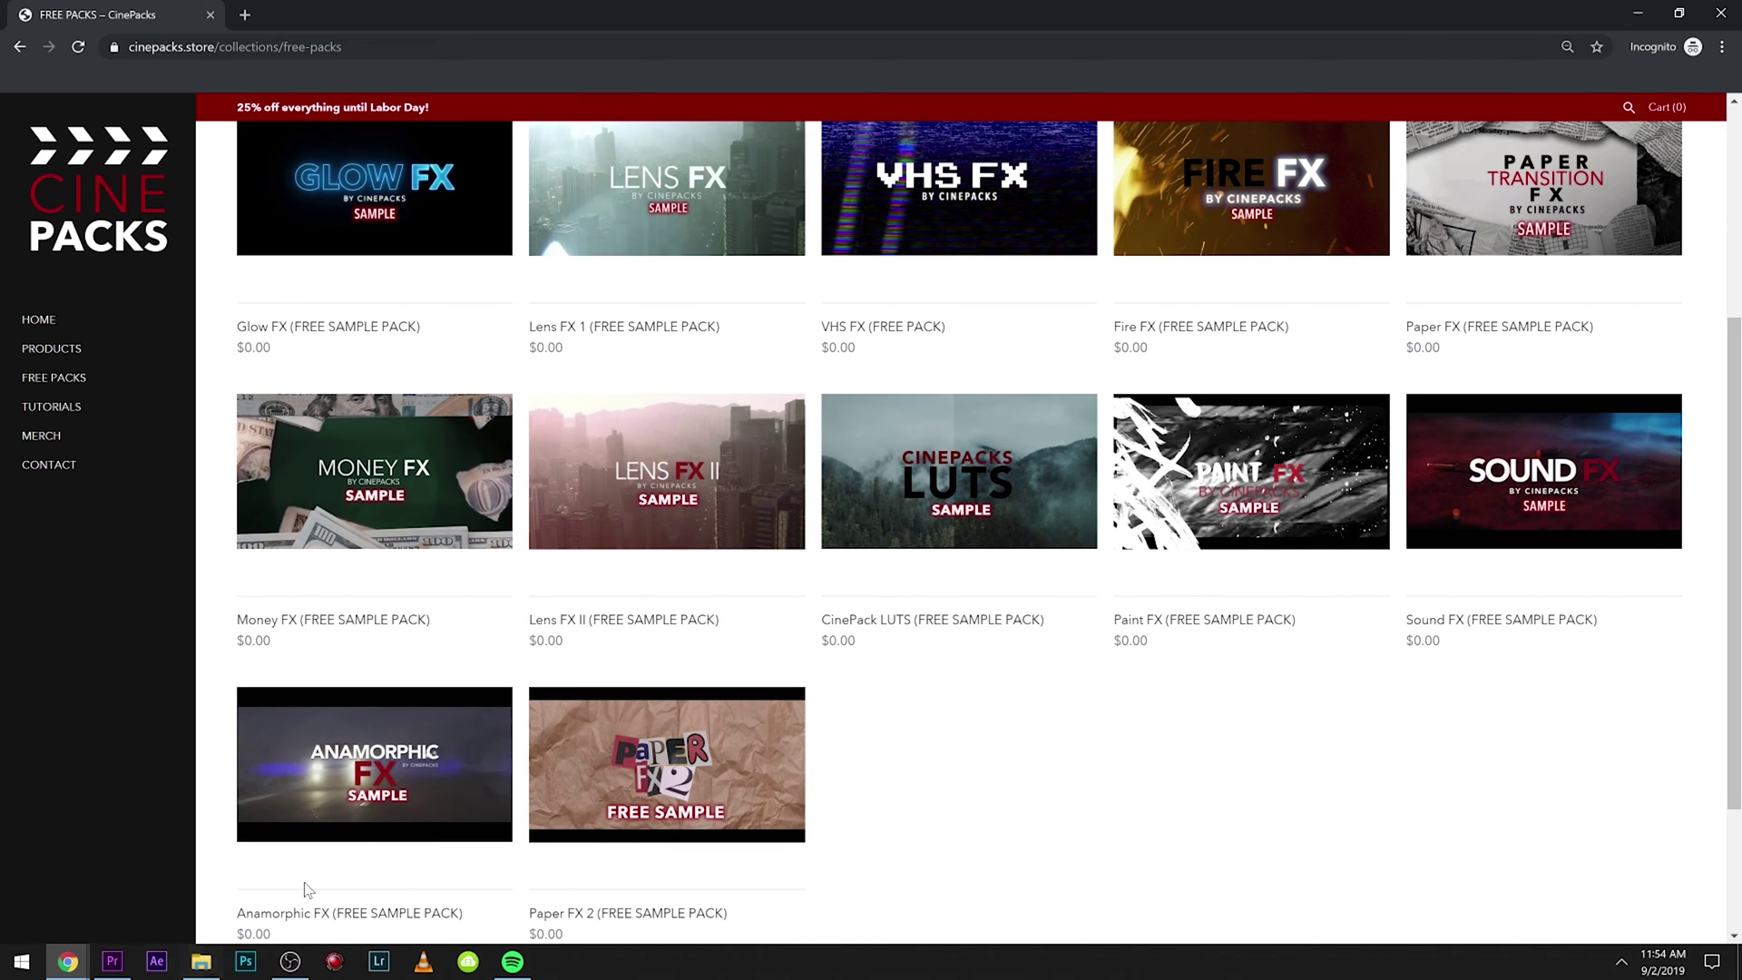
{"action": "scroll", "coordinate": [363, 471], "scroll_direction": "up", "scroll_amount": 1}
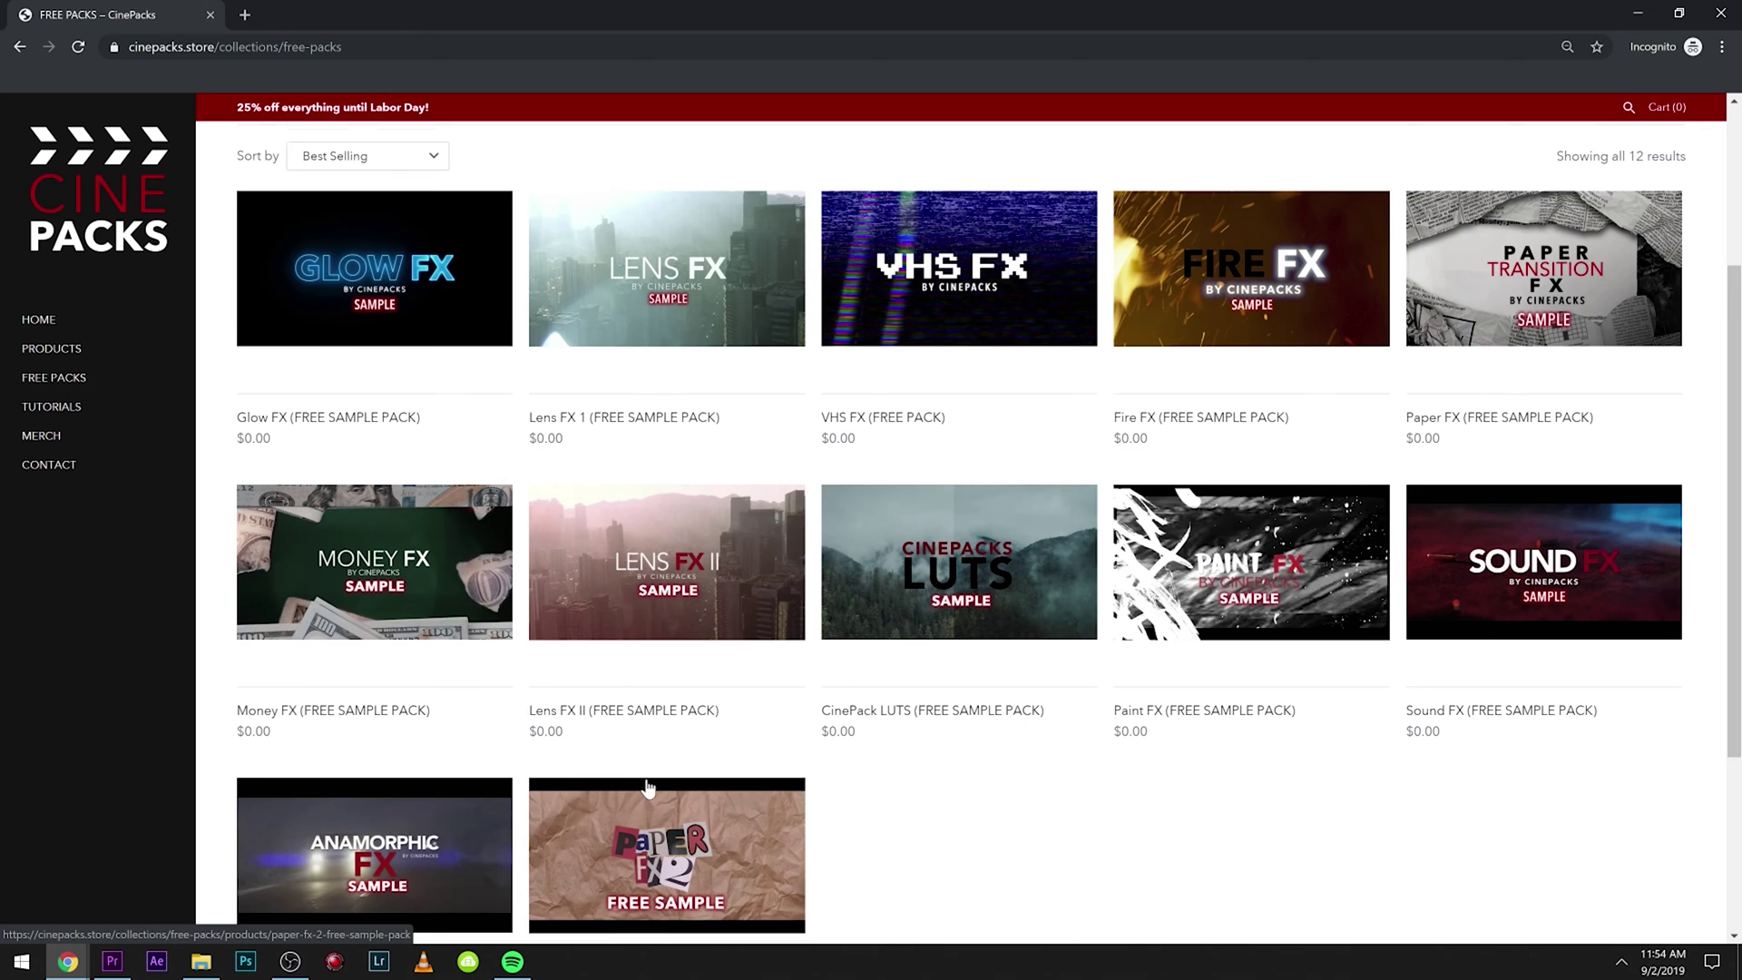
{"action": "scroll", "coordinate": [544, 527], "scroll_direction": "down", "scroll_amount": 1}
{"action": "scroll", "coordinate": [785, 586], "scroll_direction": "up", "scroll_amount": 2}
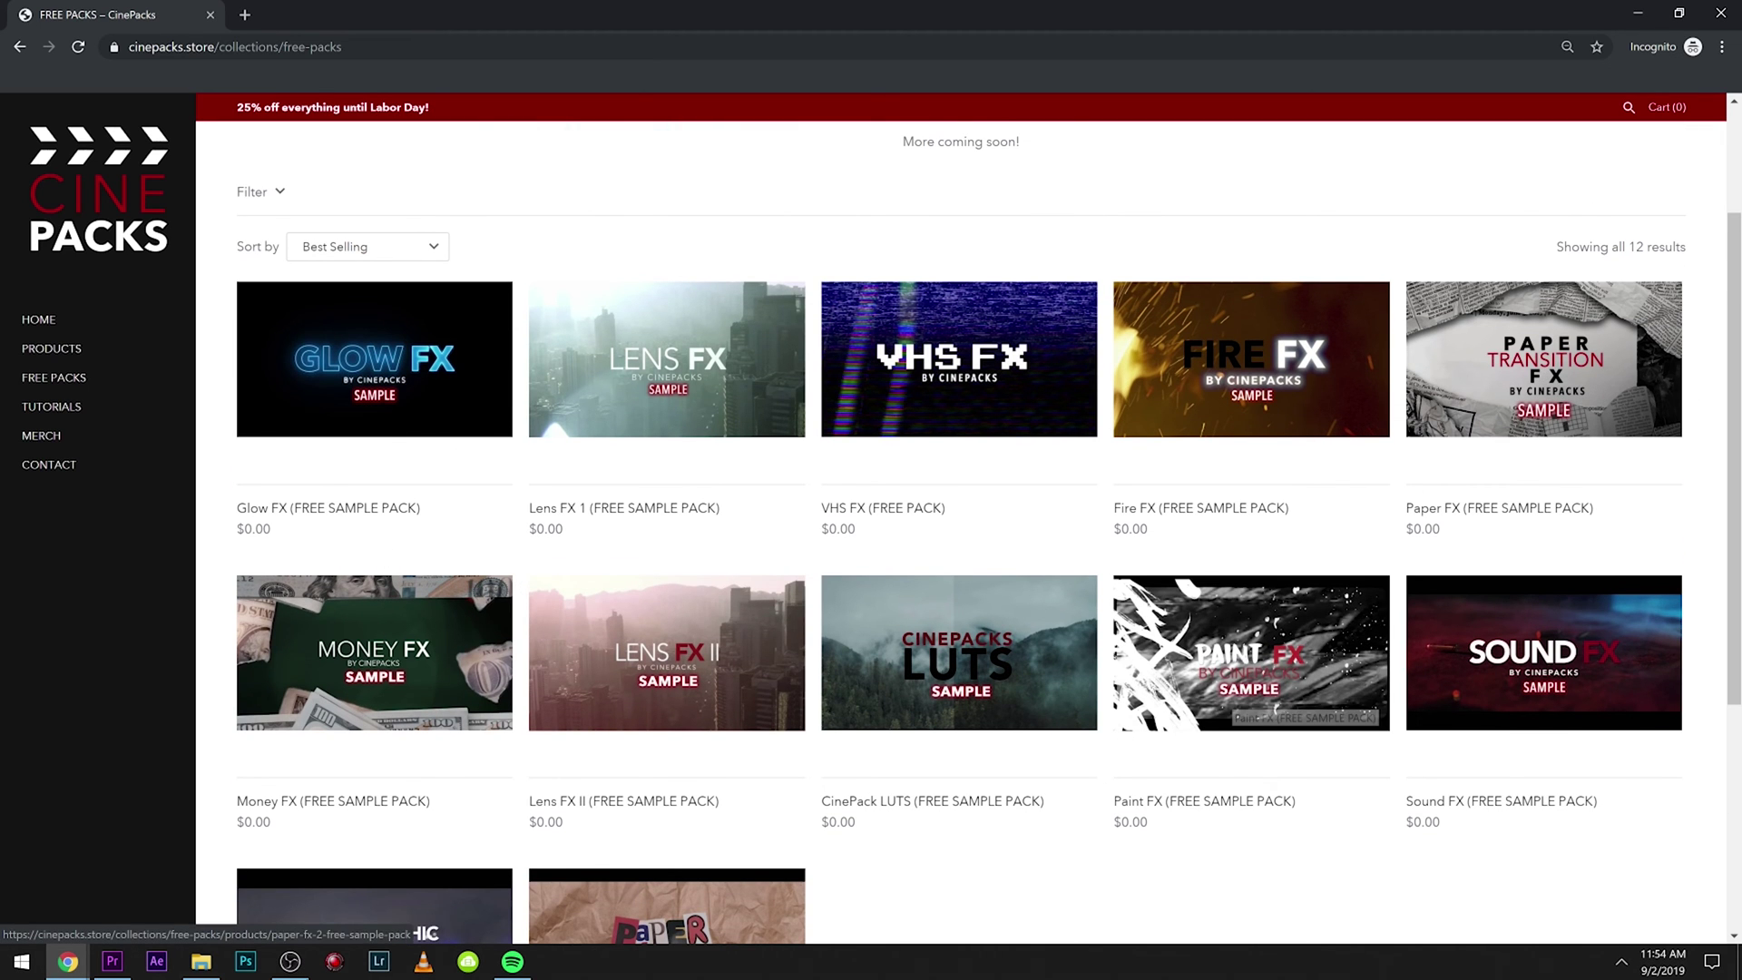
- Preview the Bay Bridge clip and mark its In point at 00:00:24:08
{"action": "left_click", "coordinate": [112, 961]}
{"action": "double_click", "coordinate": [263, 693]}
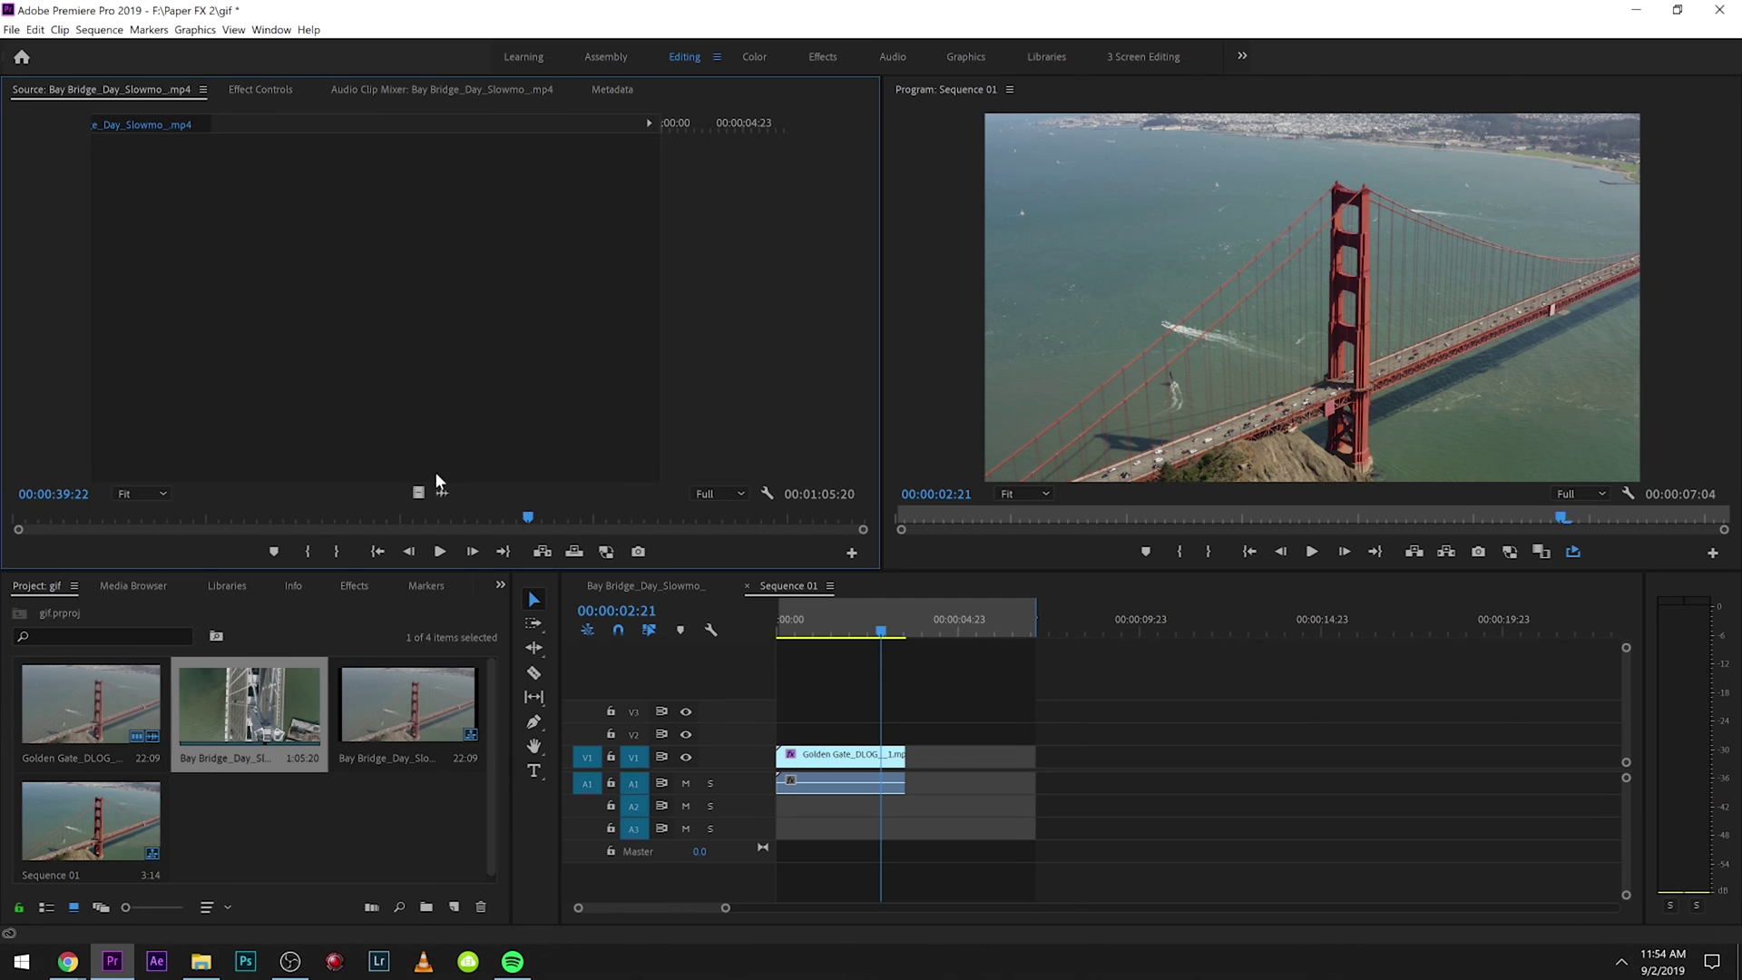
{"action": "left_click", "coordinate": [328, 516]}
{"action": "key", "text": "i"}
{"action": "key", "text": "space"}
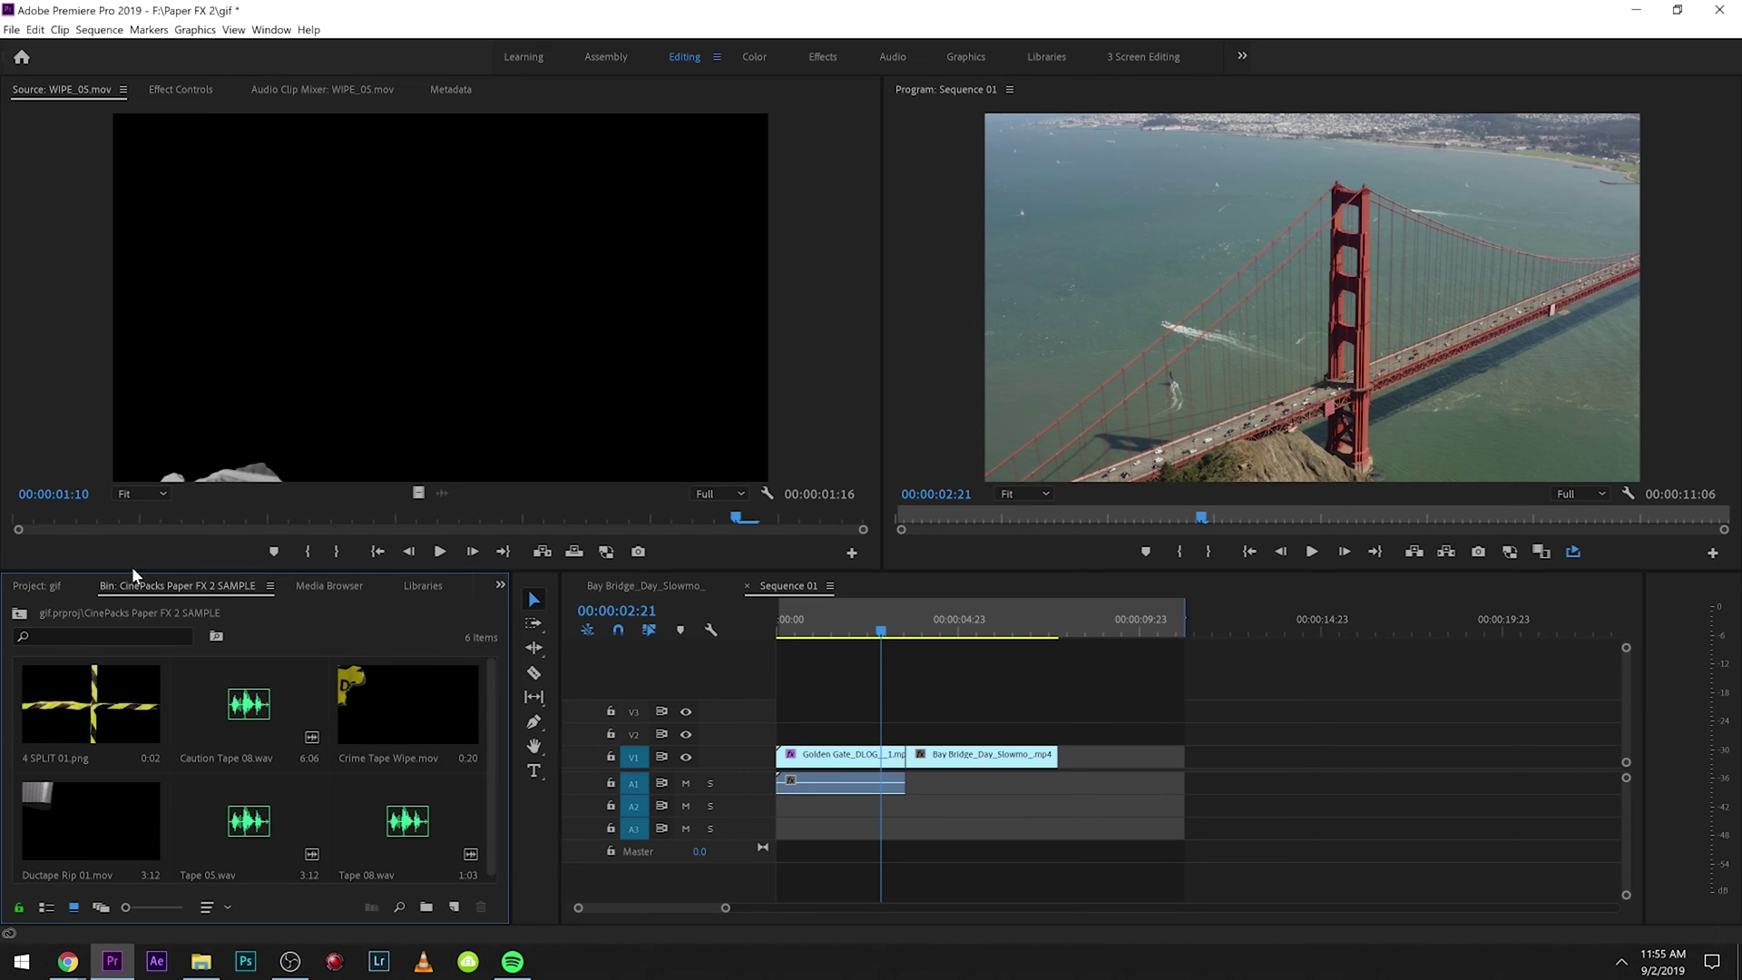
- Preview Ductape Rip 01.mov, then lay it and Crime Tape Wipe.mov into the sequence and play
{"action": "double_click", "coordinate": [89, 795]}
{"action": "key", "text": "space"}
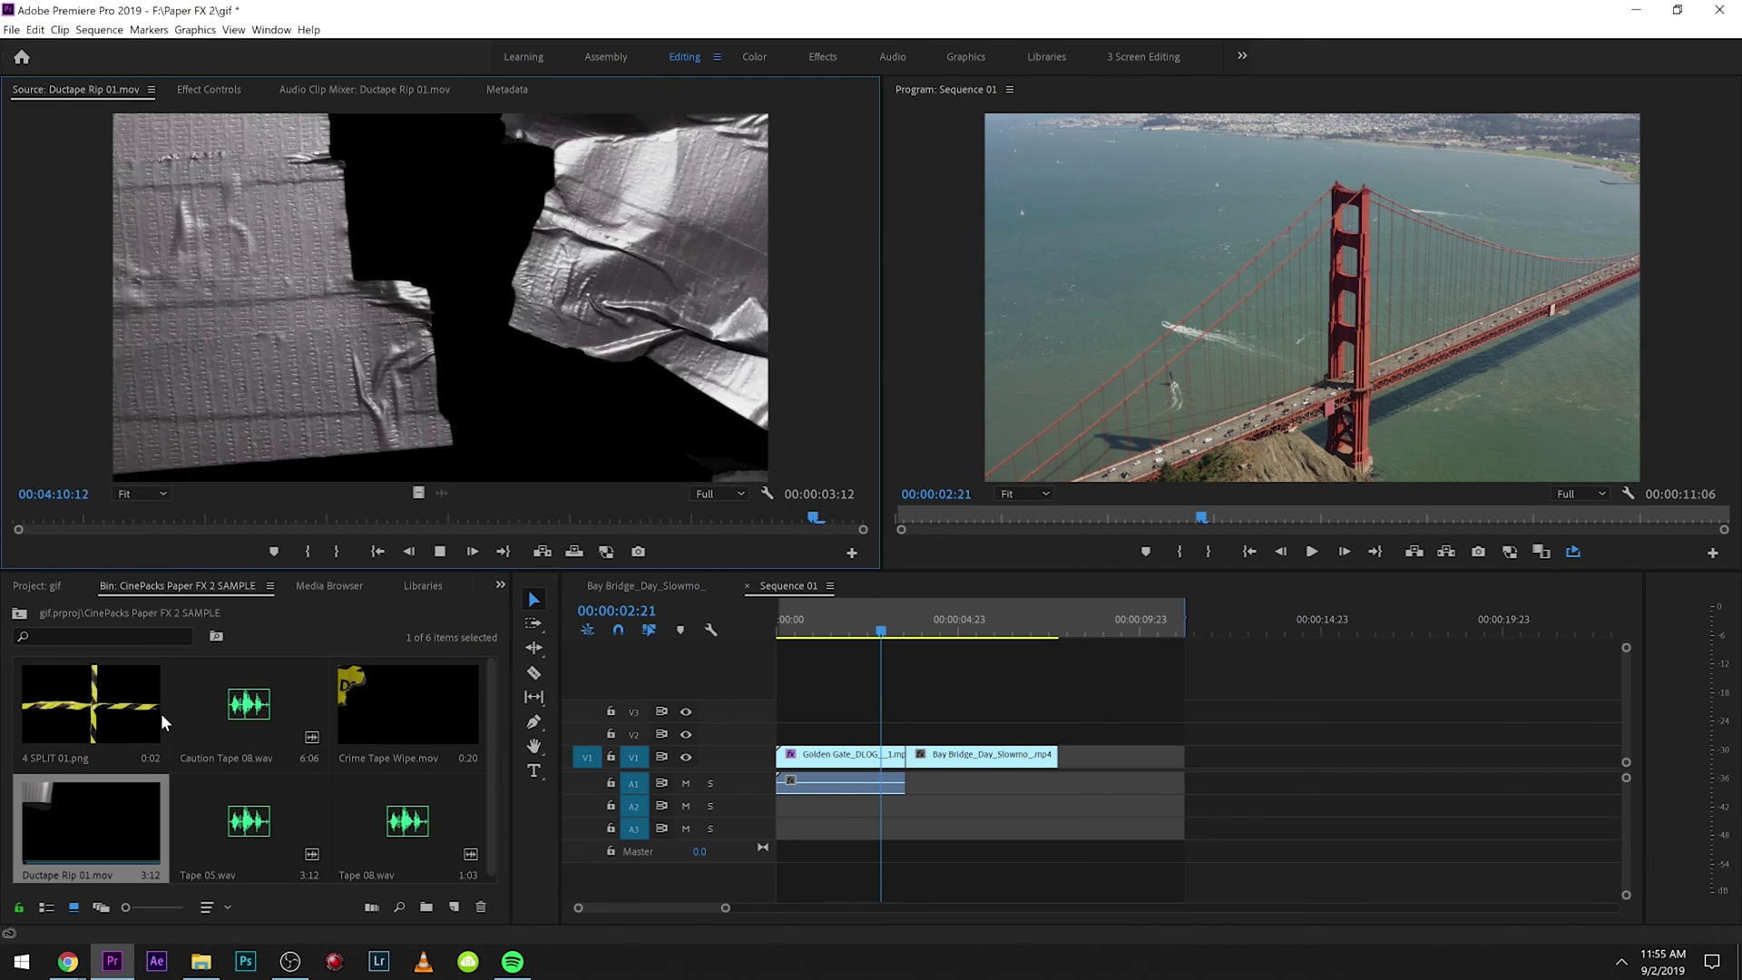
{"action": "key", "text": "space"}
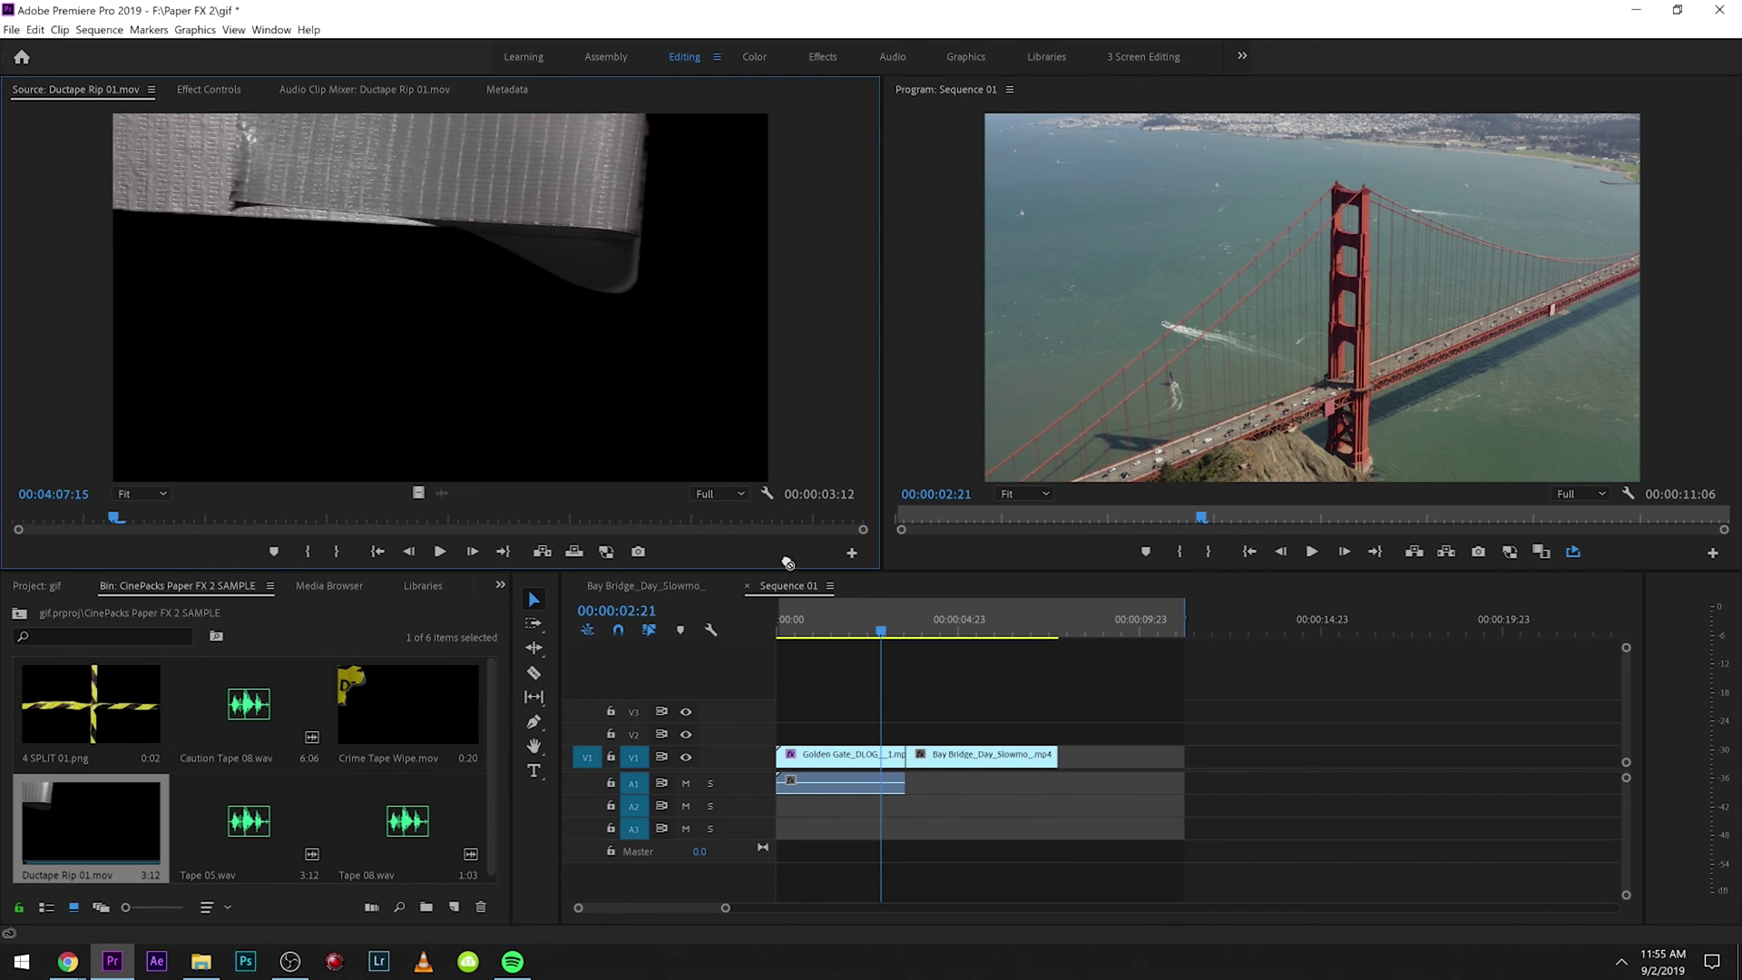
{"action": "left_click_drag", "start_coordinate": [788, 563], "coordinate": [1021, 731]}
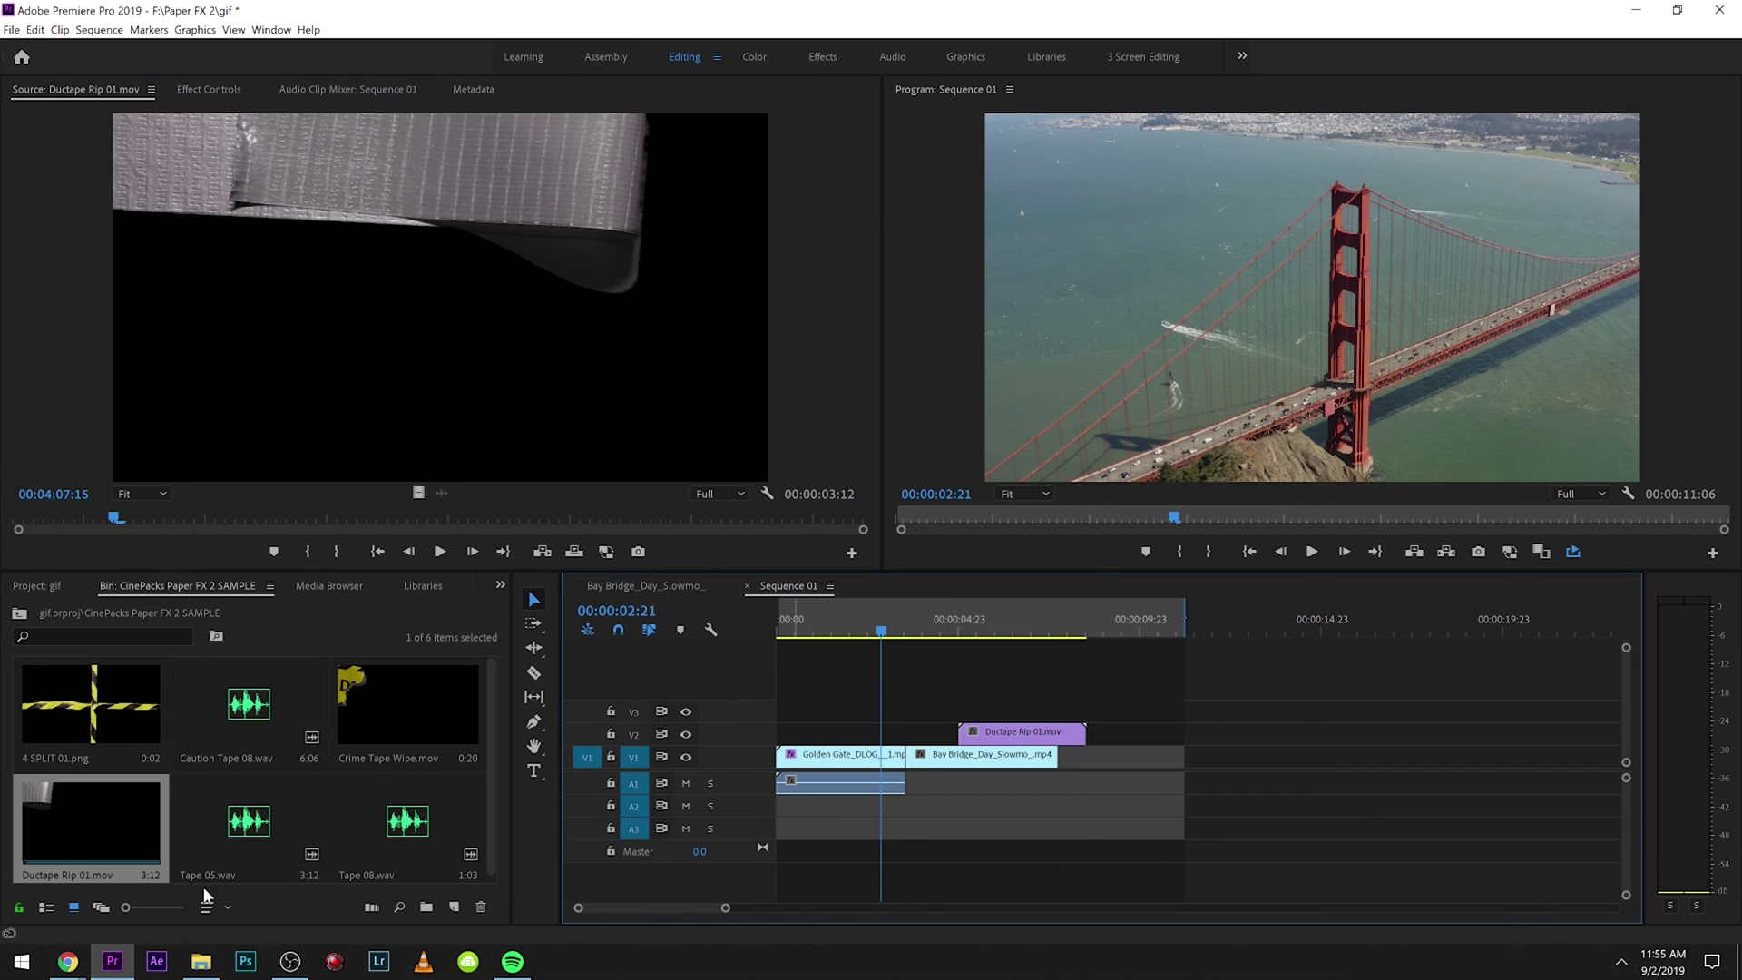
{"action": "left_click_drag", "start_coordinate": [381, 699], "coordinate": [898, 744]}
{"action": "key", "text": "space"}
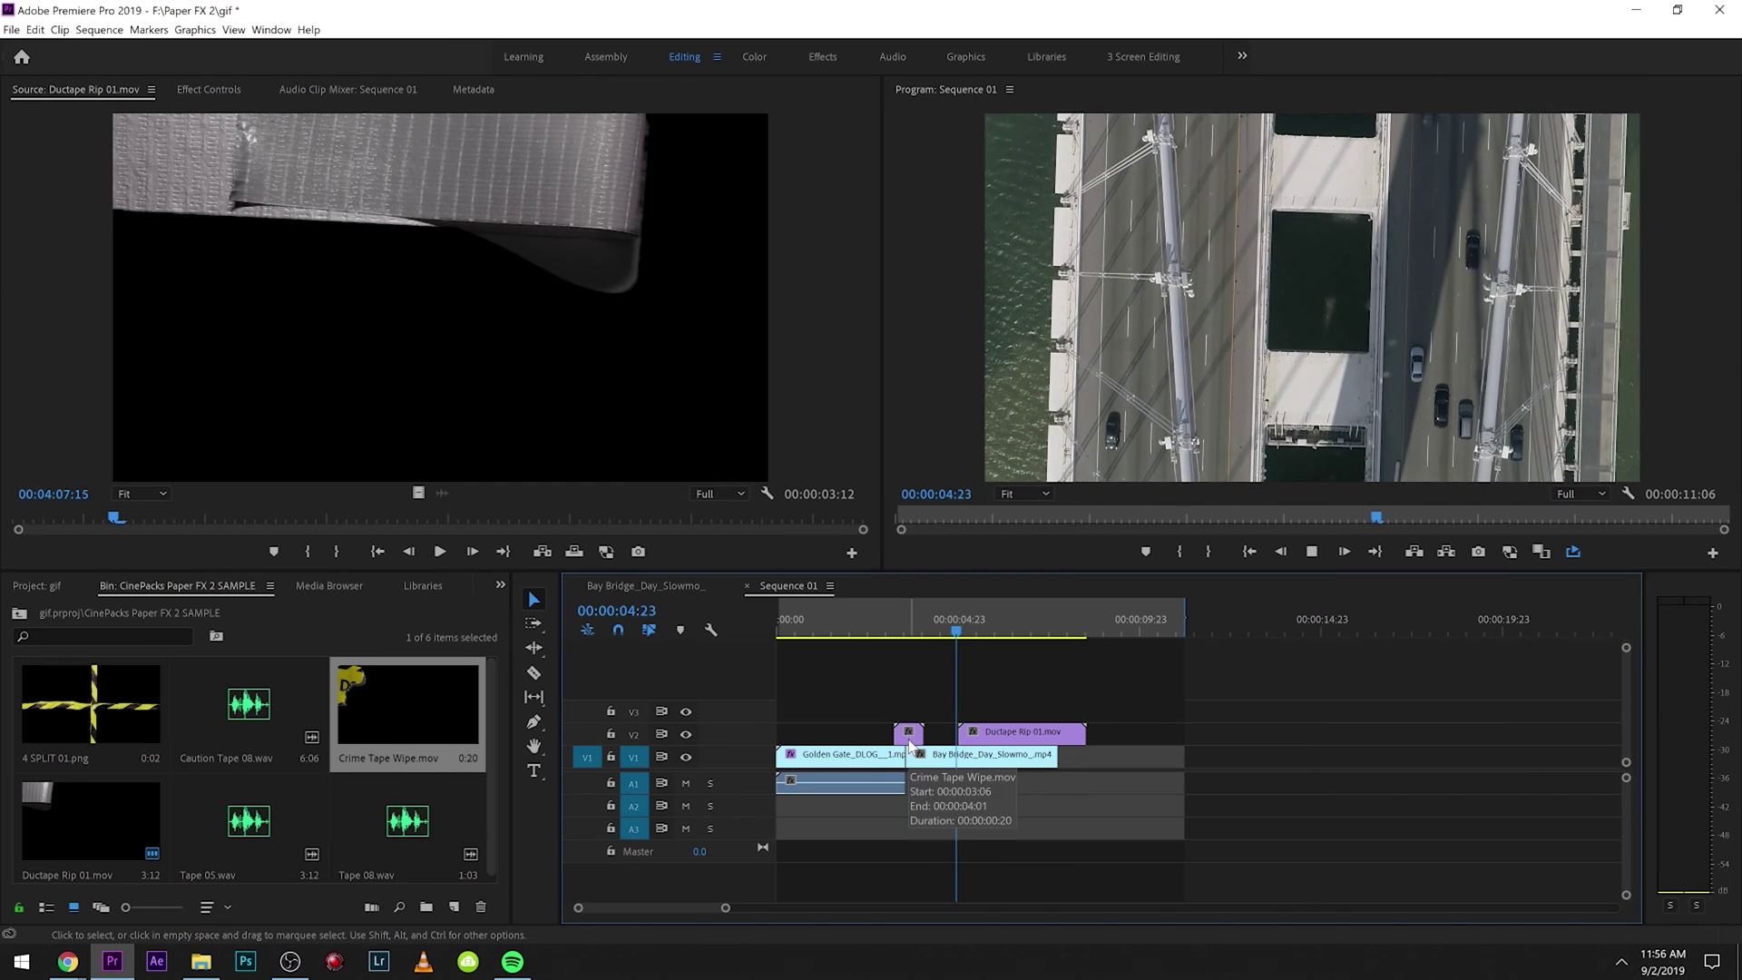
{"action": "key", "text": "space"}
- Scale the Bay Bridge clip to frame size and preview the result
{"action": "right_click", "coordinate": [957, 755]}
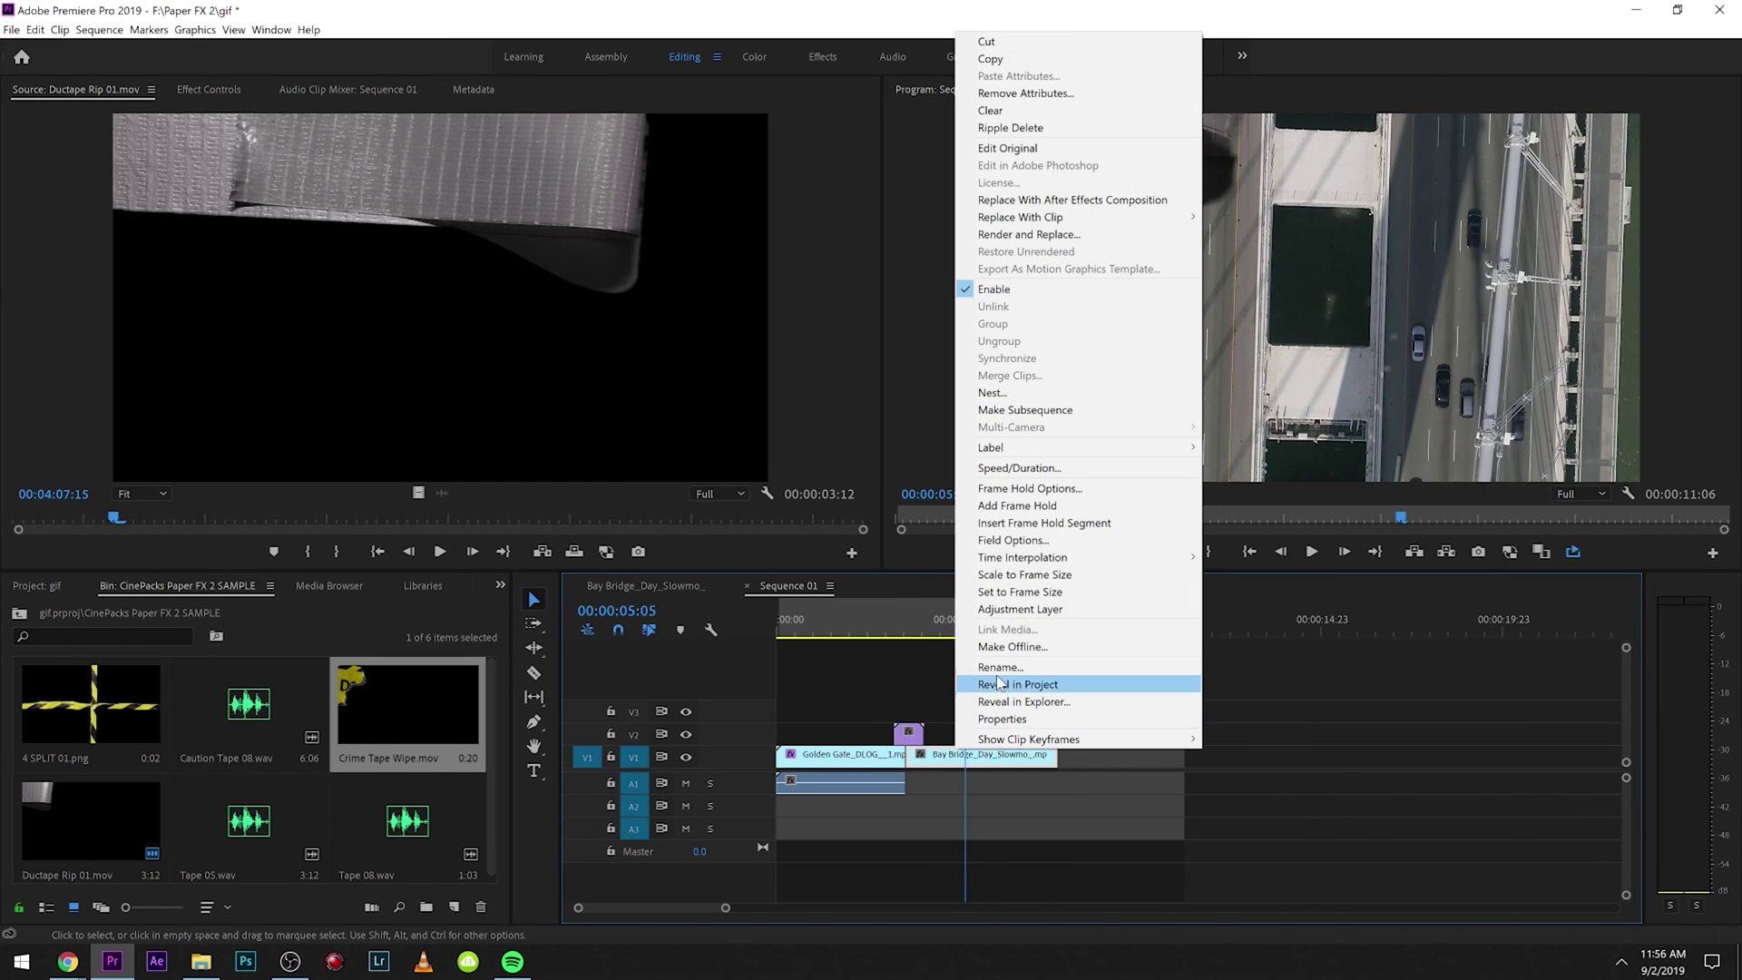
{"action": "left_click", "coordinate": [1003, 585]}
{"action": "key", "text": "space"}
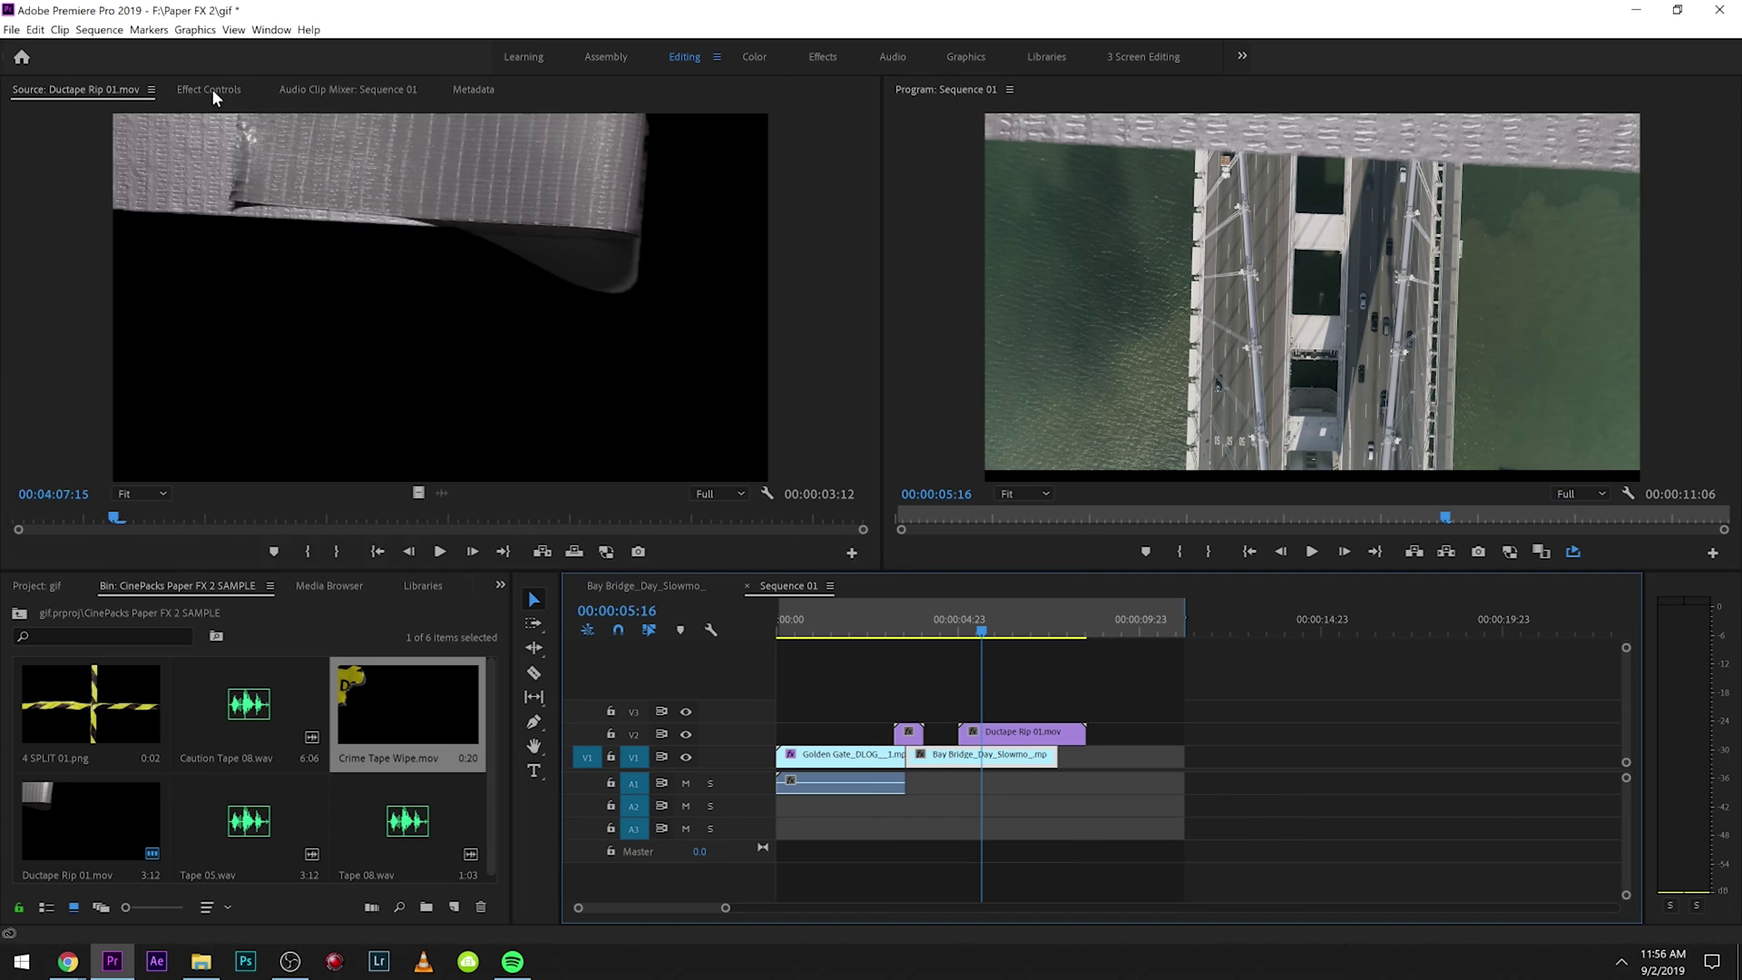
{"action": "left_click", "coordinate": [209, 89]}
- Increase Bay Bridge's Scale until it fills the frame and play to check
{"action": "left_click_drag", "start_coordinate": [331, 208], "coordinate": [354, 203]}
{"action": "key", "text": "equal"}
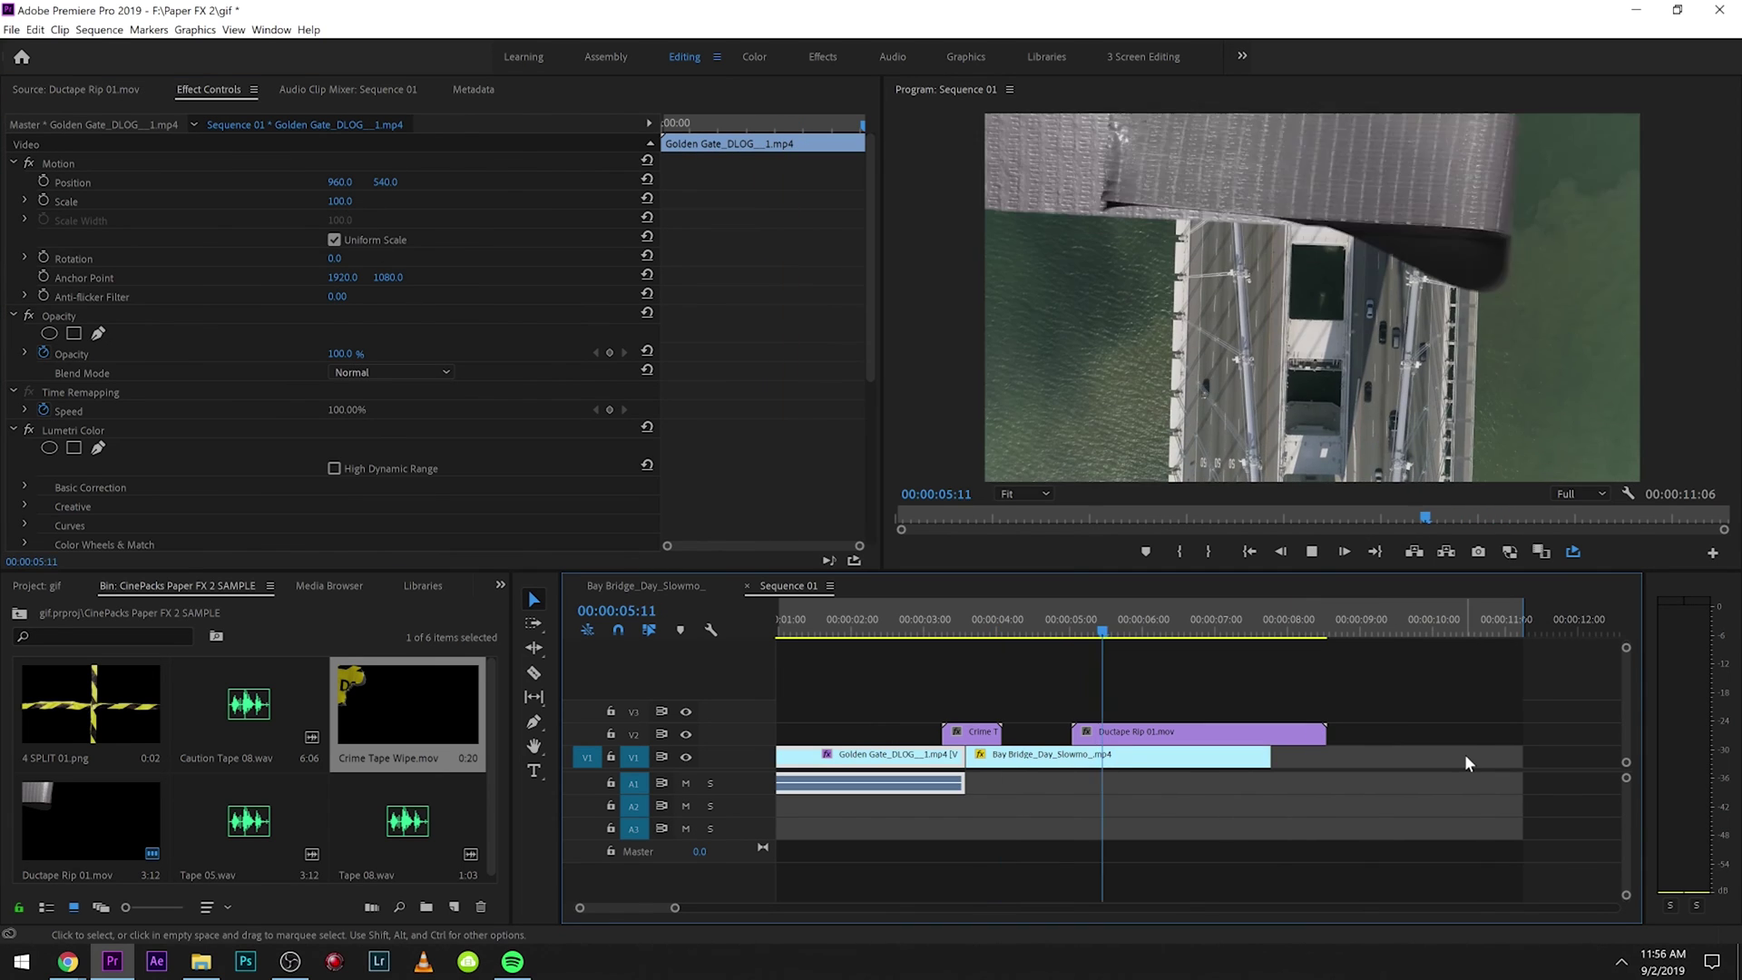
{"action": "key", "text": "space"}
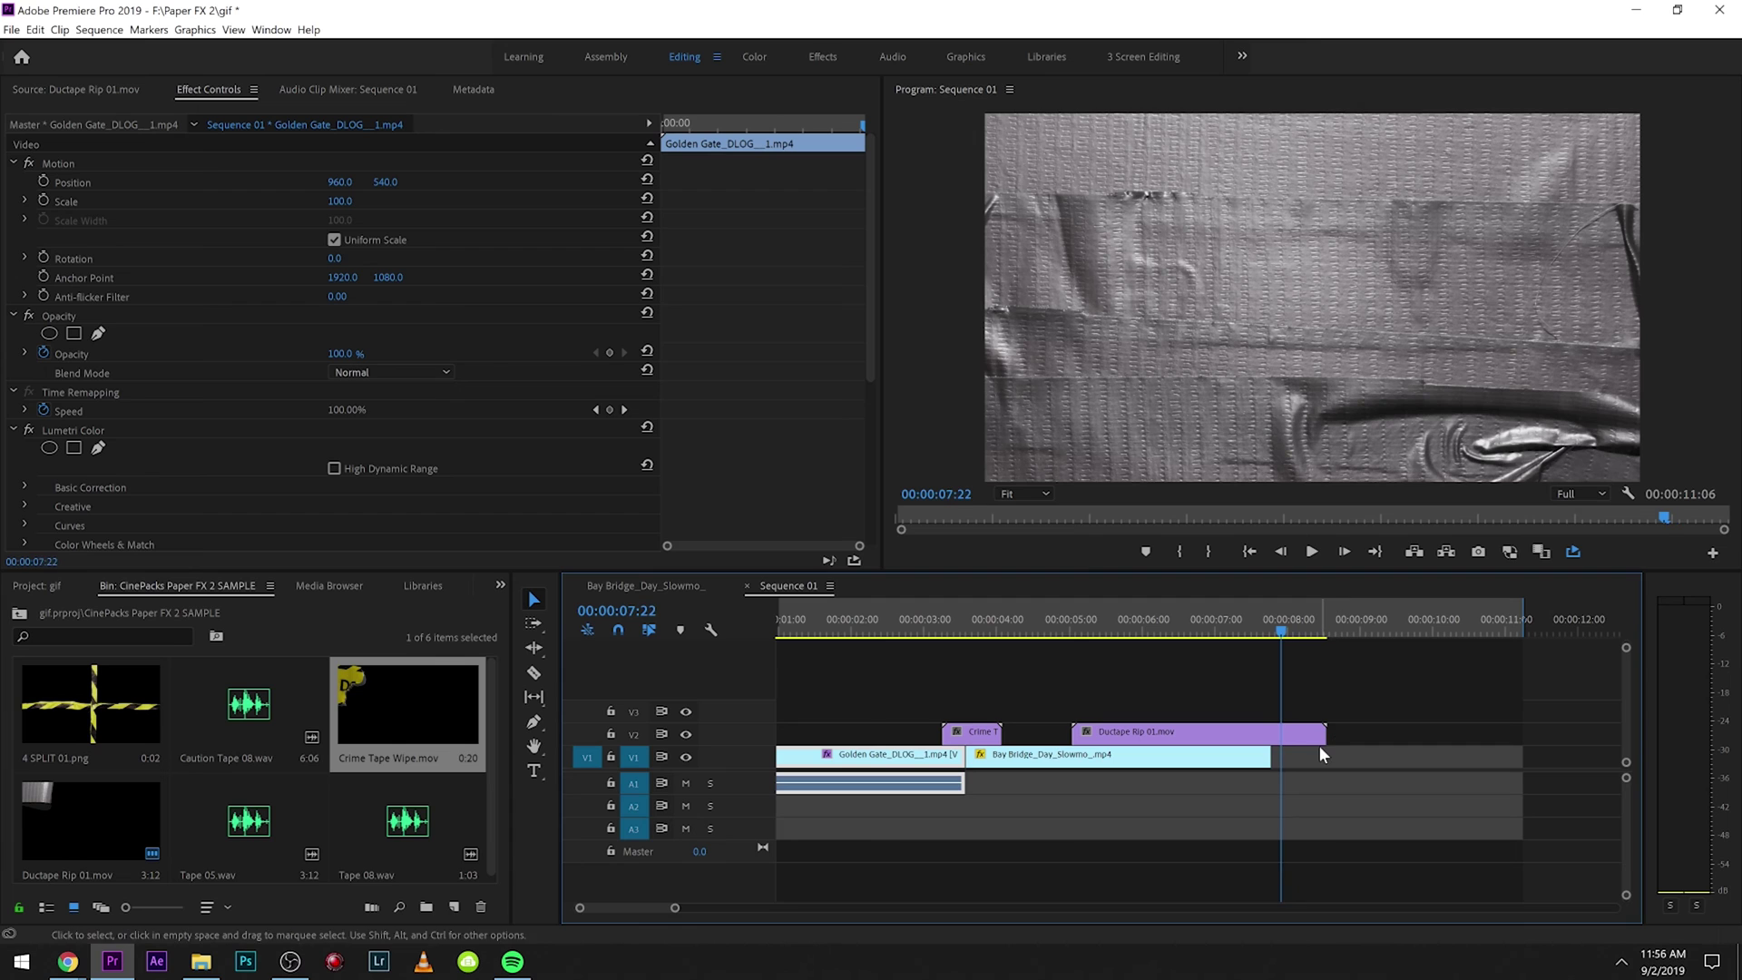
- Split Ductape Rip and move its end piece to the start of V2
{"action": "left_click", "coordinate": [1289, 738]}
{"action": "key", "text": "v"}
{"action": "left_click_drag", "start_coordinate": [1305, 733], "coordinate": [782, 735]}
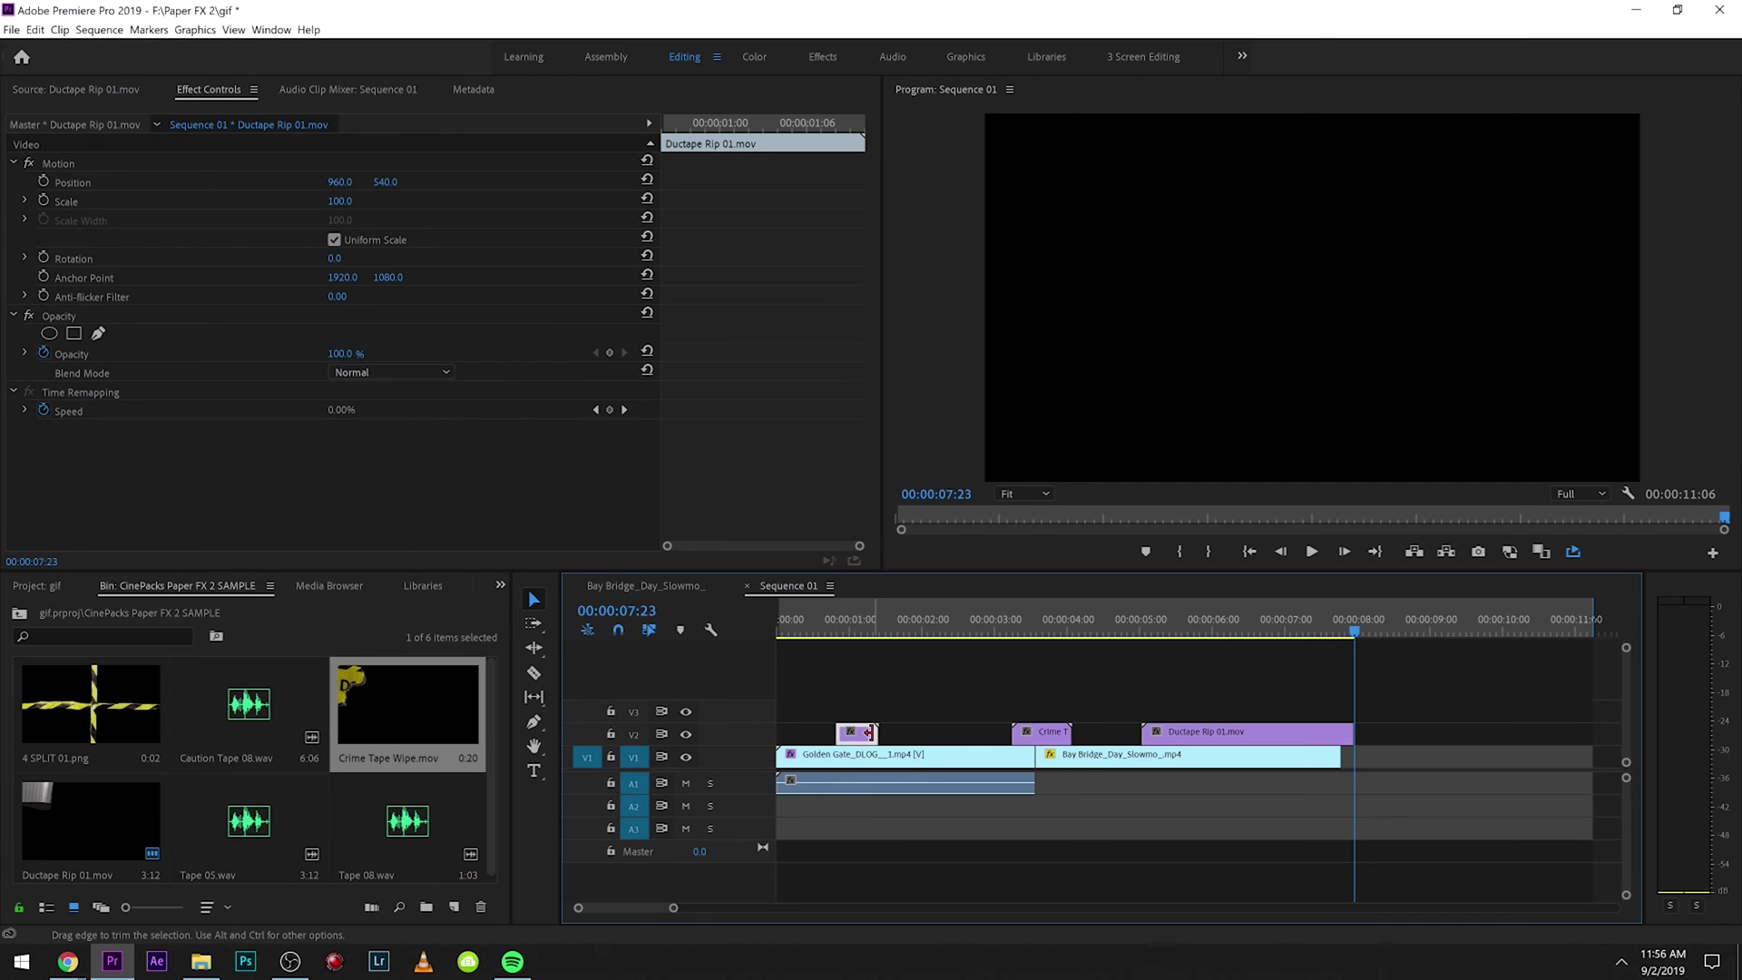
{"action": "left_click_drag", "start_coordinate": [807, 745], "coordinate": [827, 744]}
{"action": "left_click_drag", "start_coordinate": [791, 741], "coordinate": [792, 742]}
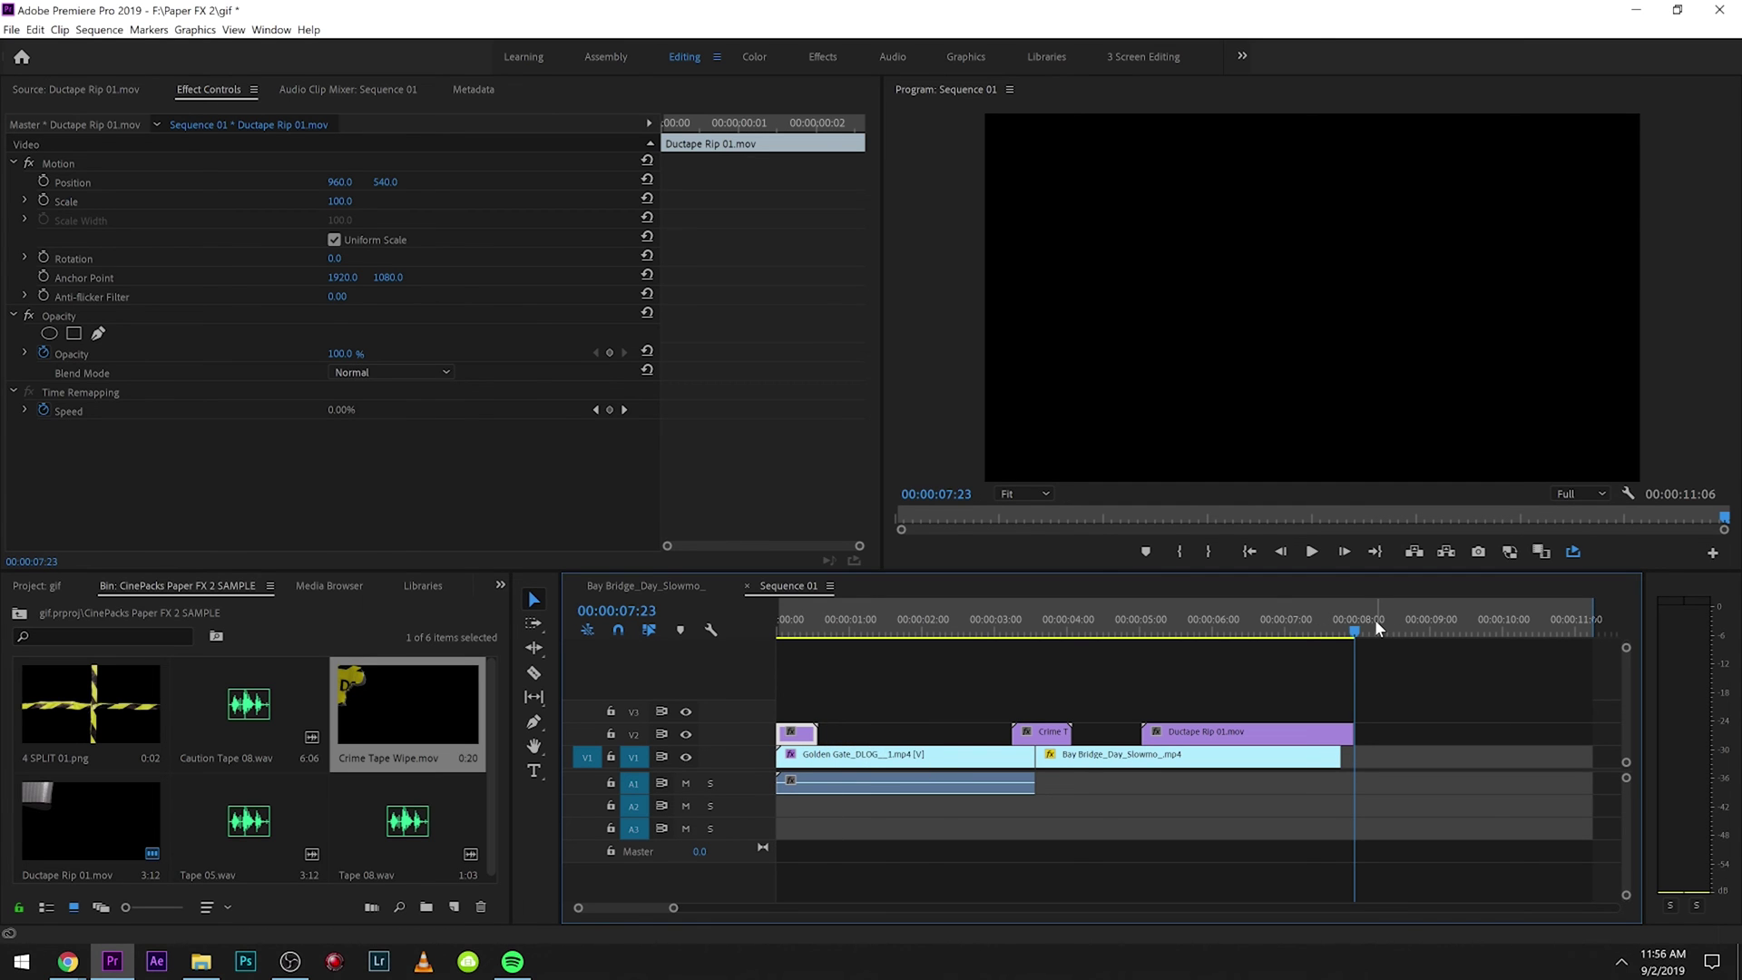
- Set the sequence out point at 00:00:07:22 and play from the beginning
{"action": "key", "text": "Left"}
{"action": "key", "text": "o"}
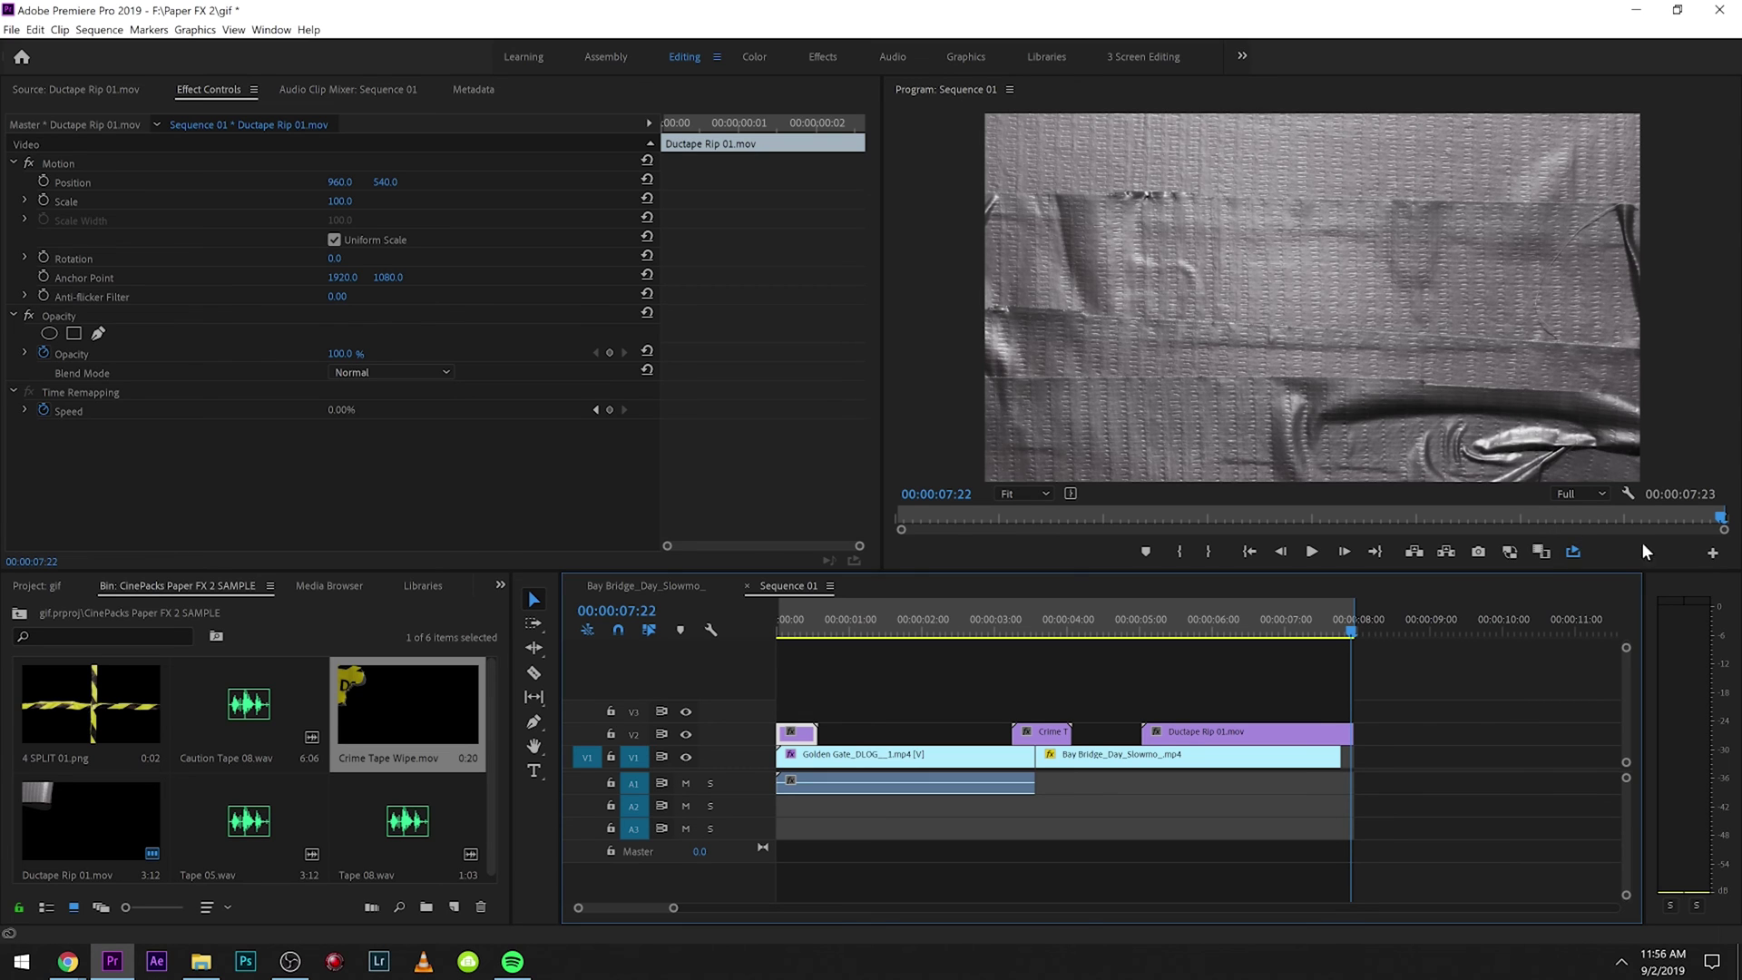
{"action": "left_click", "coordinate": [1712, 554]}
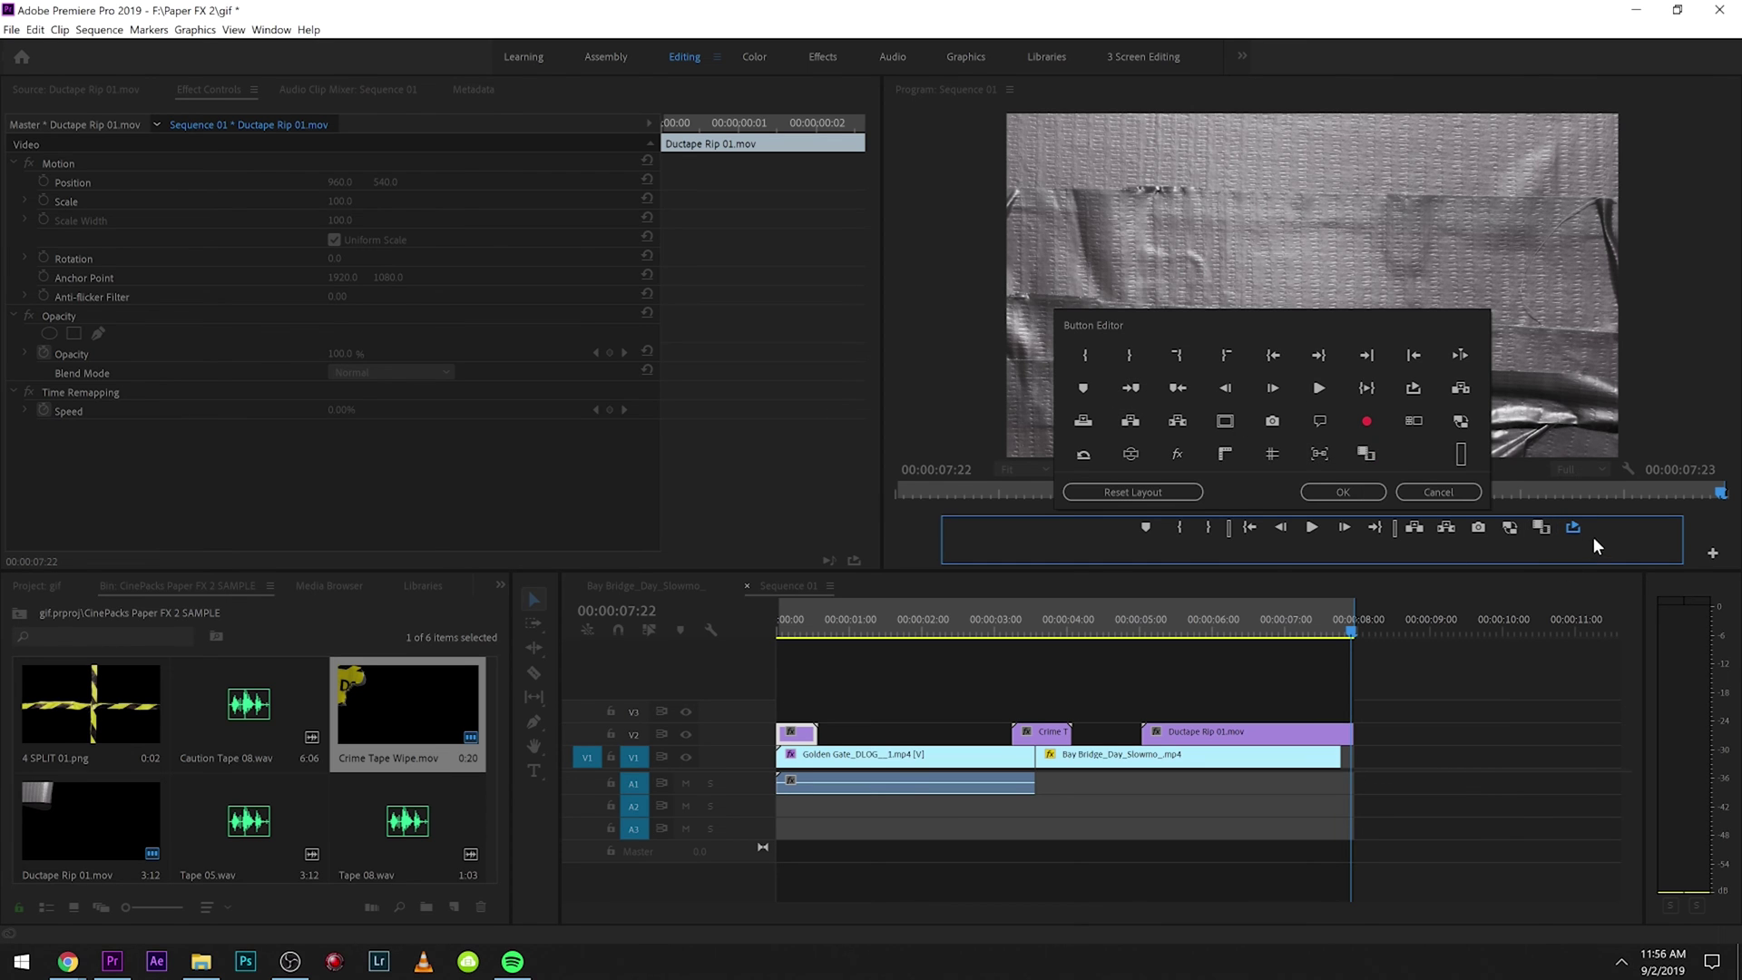
{"action": "left_click", "coordinate": [1438, 491]}
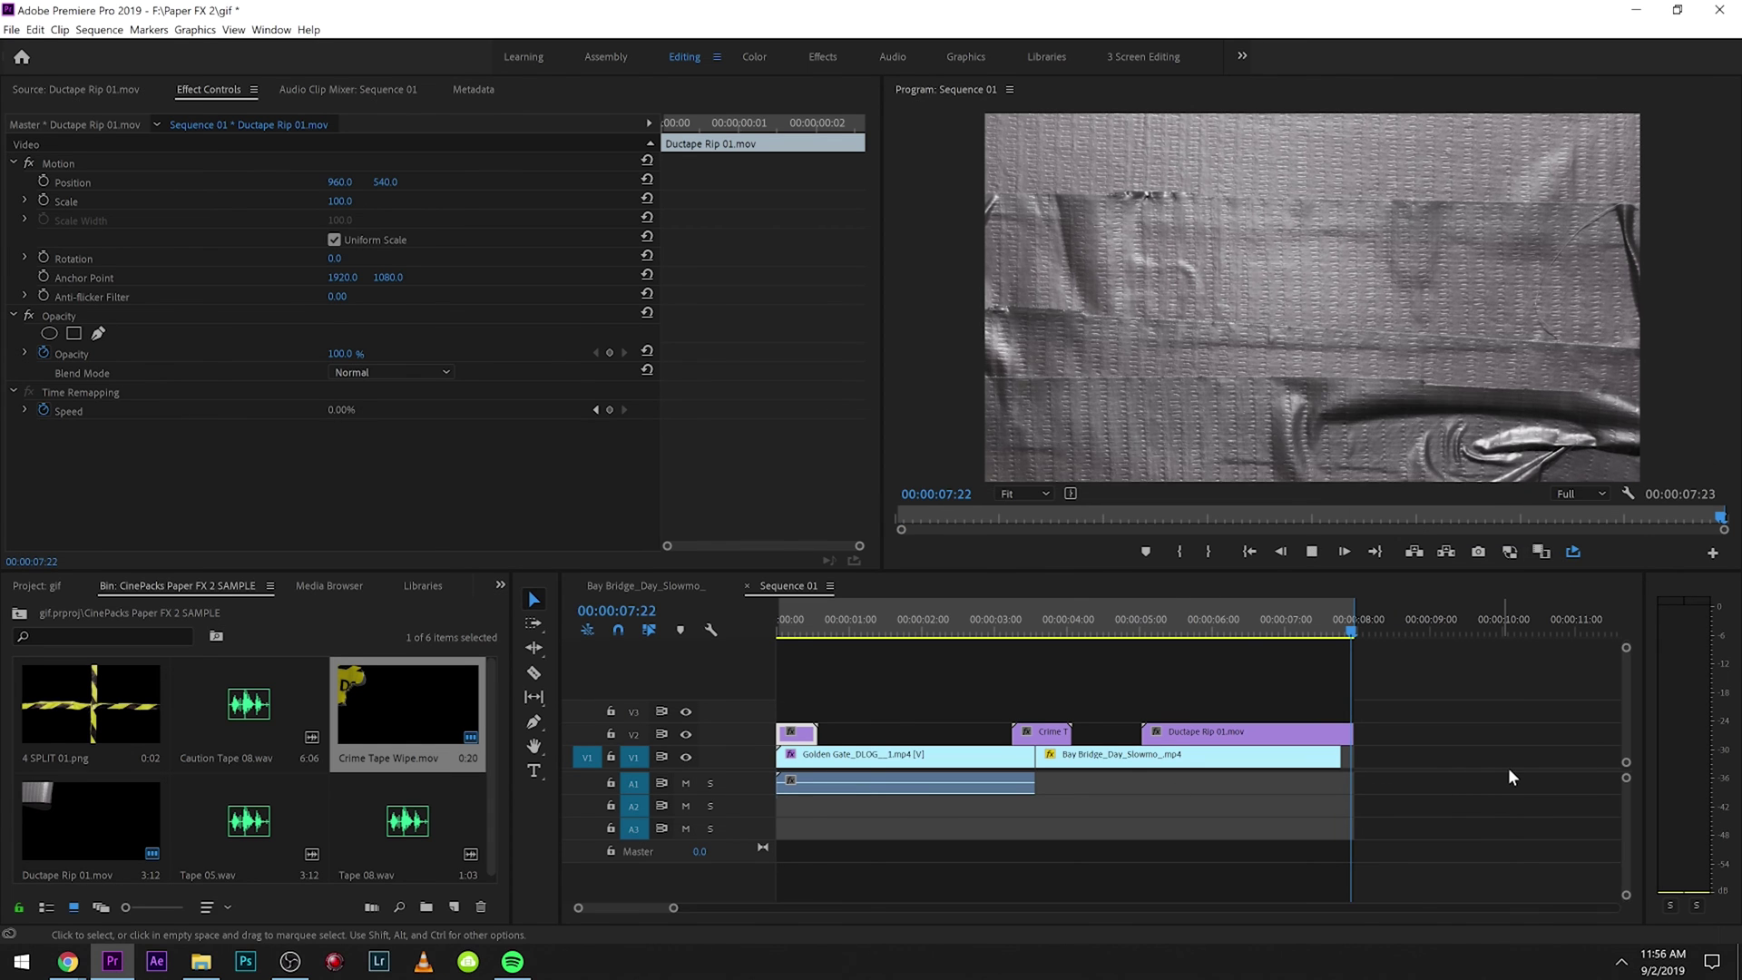
{"action": "key", "text": "space"}
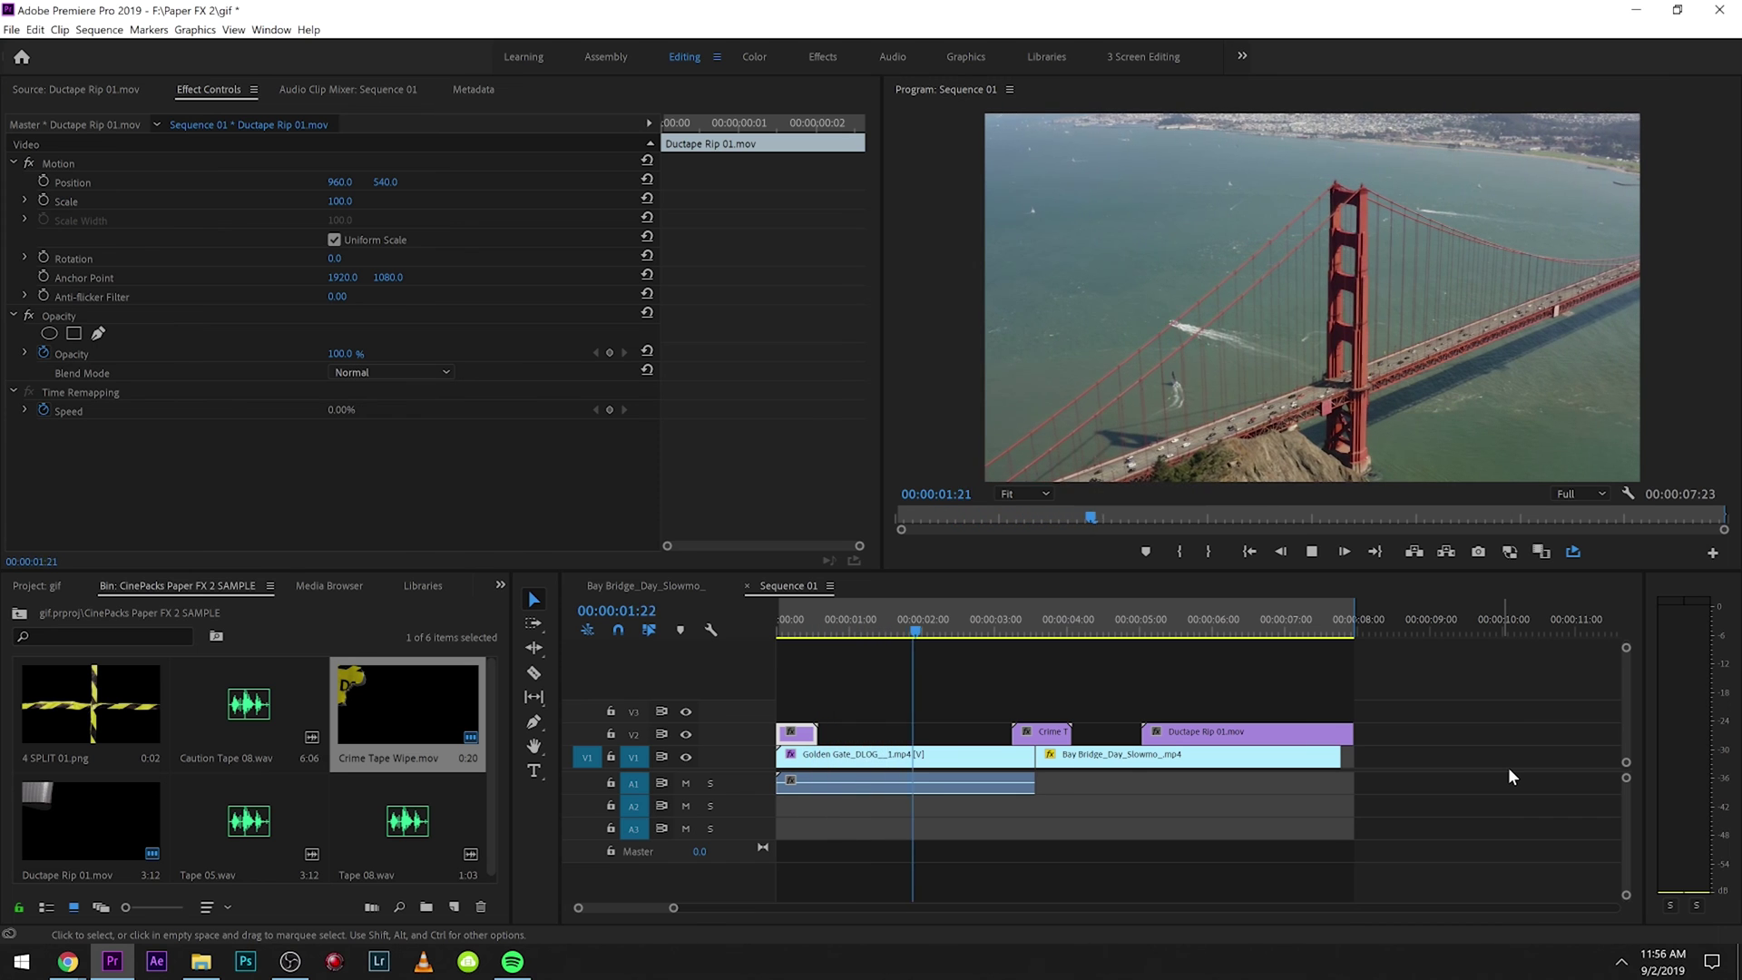